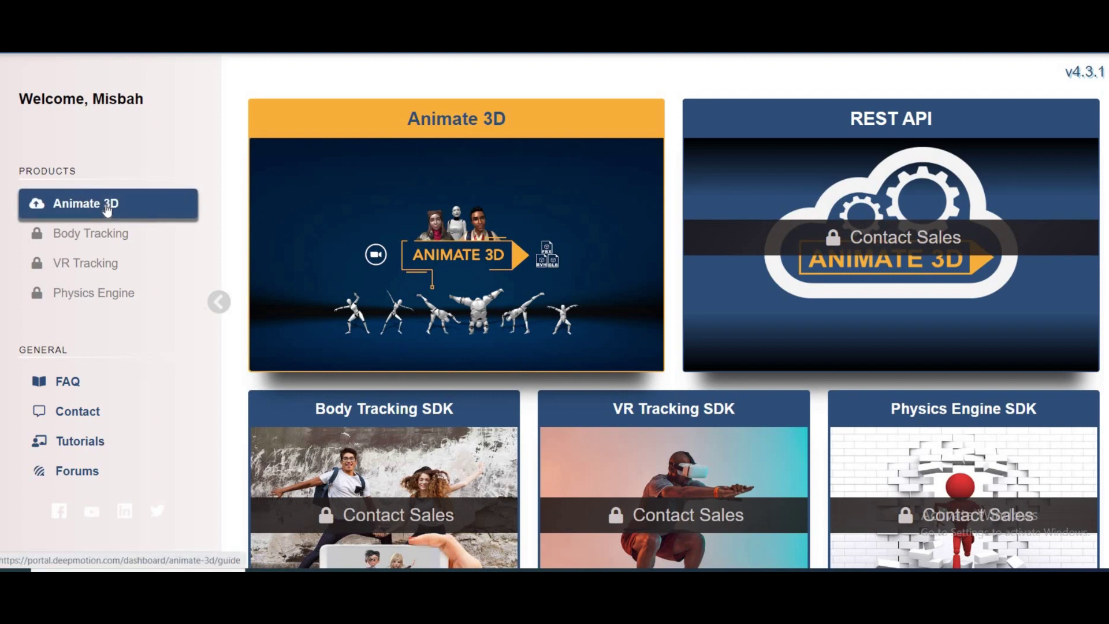
From the character models page, start a new Ready Player Me stylized avatar.
click(108, 209)
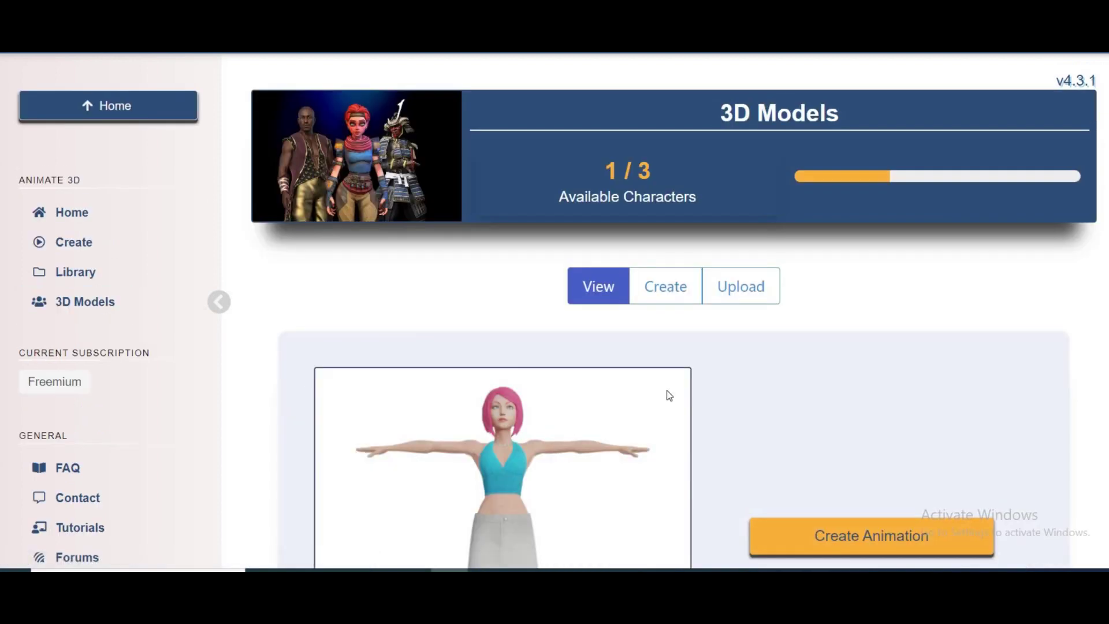
click(670, 298)
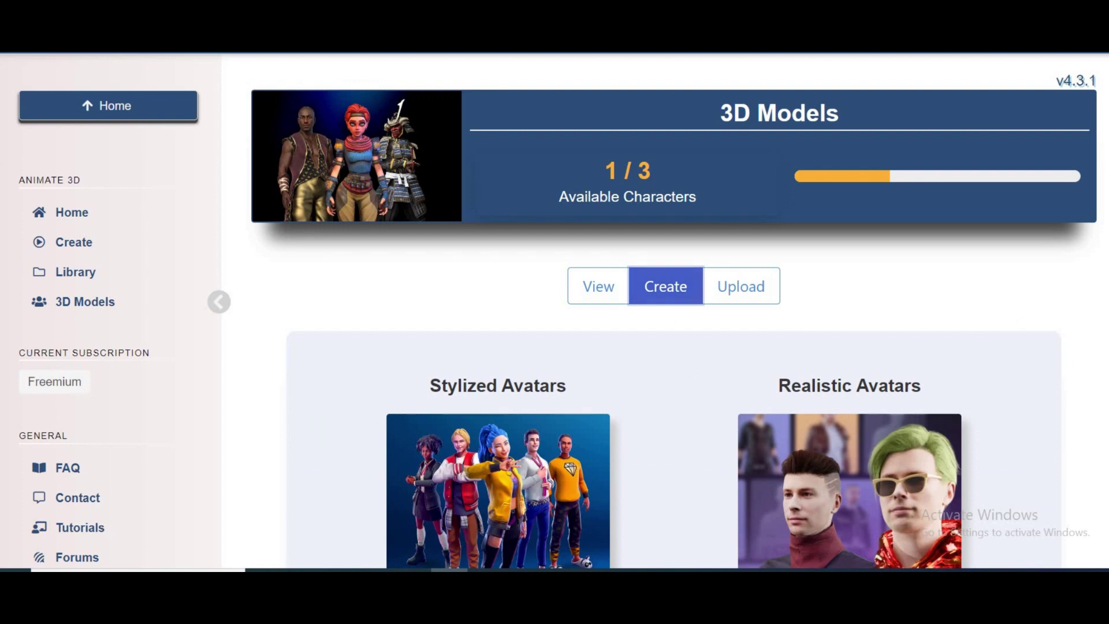
scroll(555, 347, down, 1)
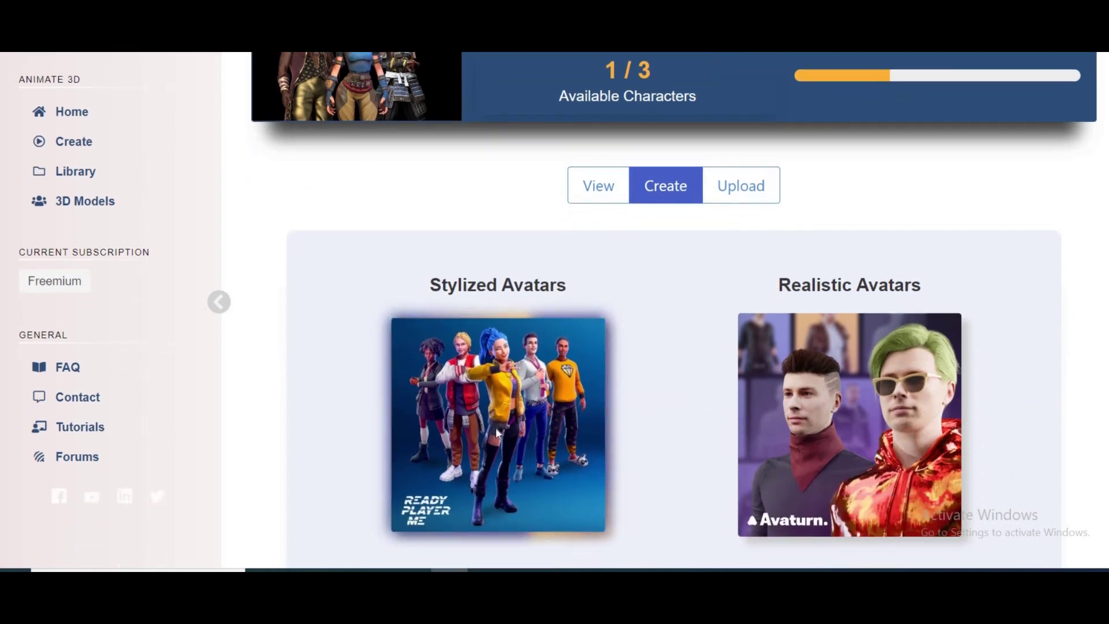
click(495, 428)
scroll(769, 354, down, 3)
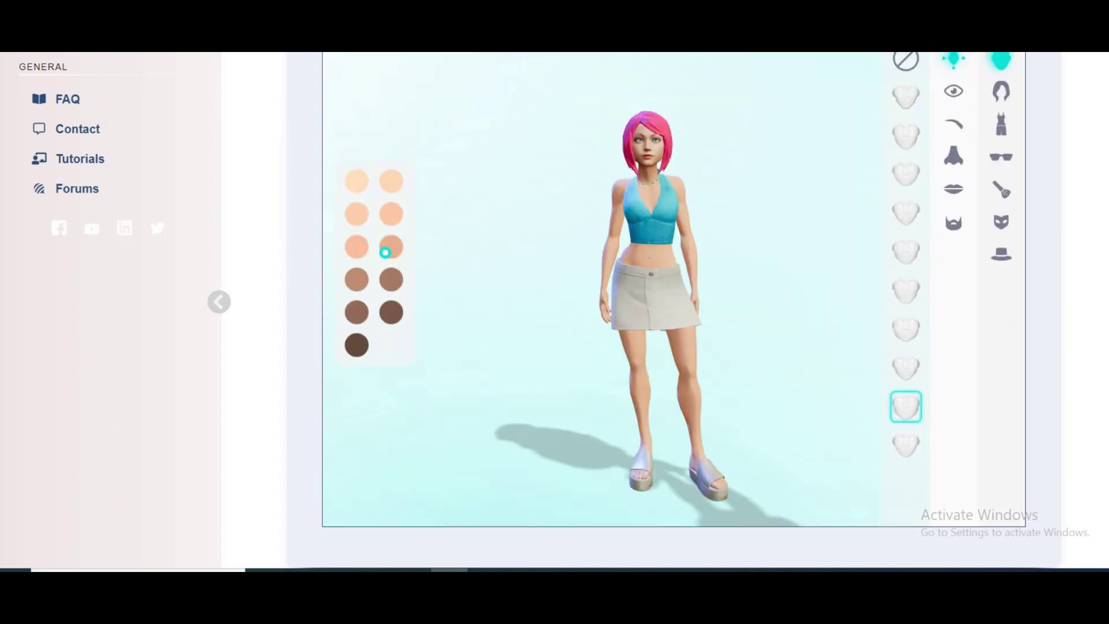
scroll(556, 312, up, 1)
scroll(555, 312, up, 1)
scroll(554, 312, up, 1)
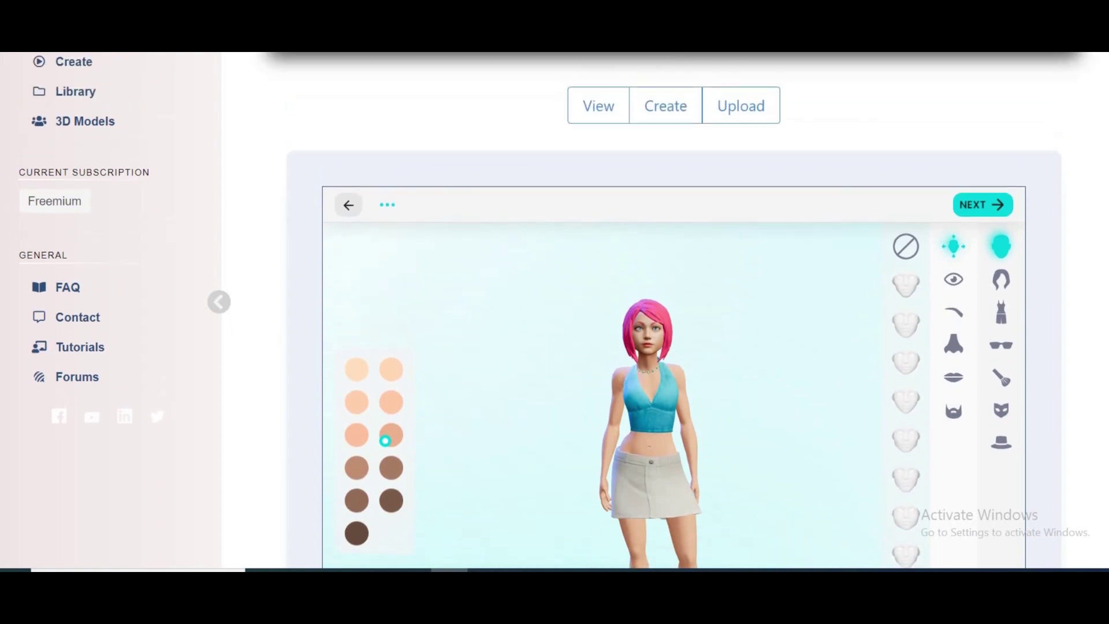
scroll(853, 290, down, 2)
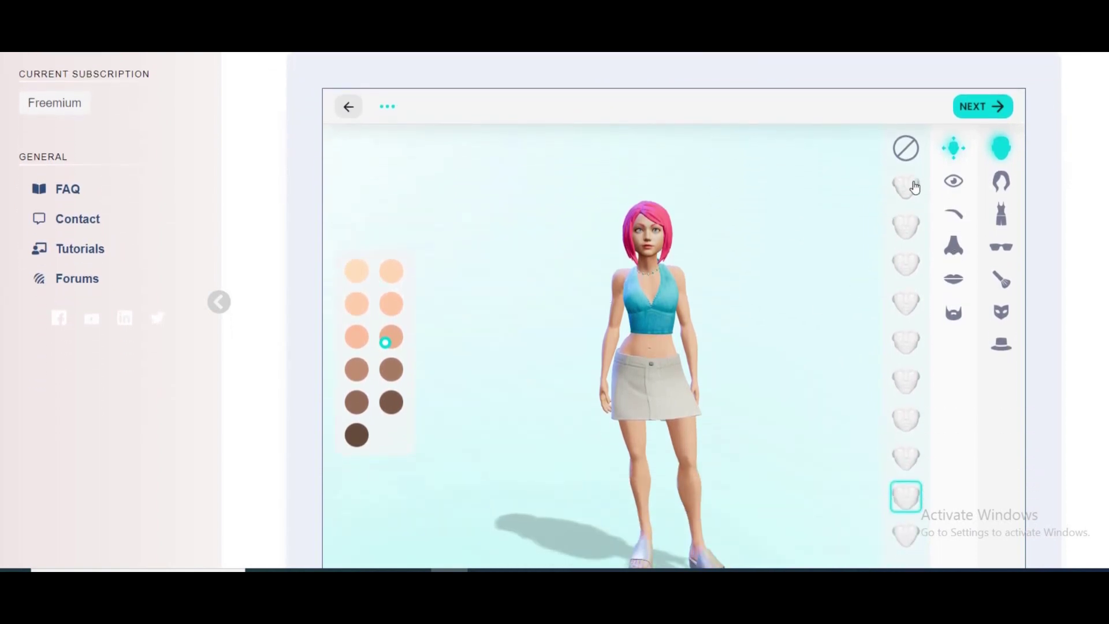
Give the avatar a different face shape and blue eyes.
click(913, 187)
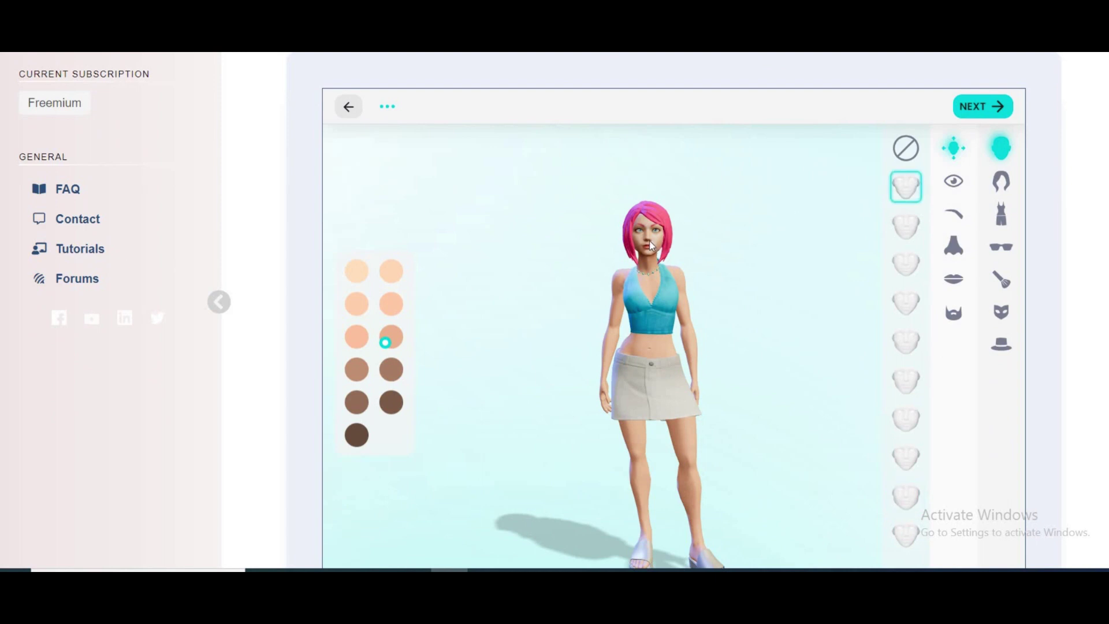
click(954, 182)
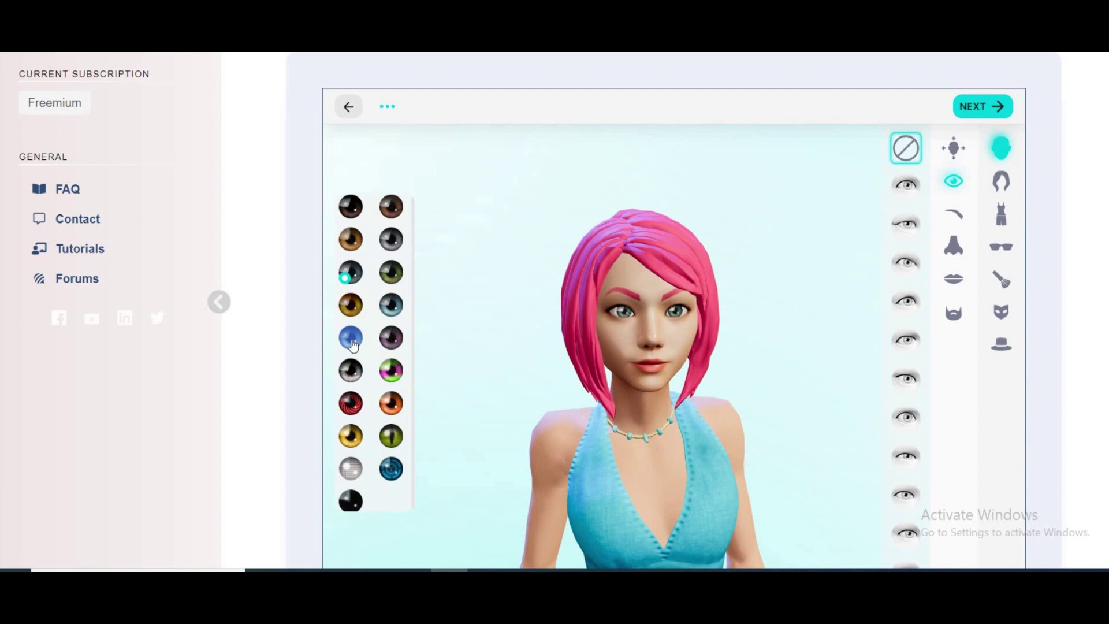
click(352, 344)
Try yellow-orange visor glasses and a makeup look, then remove the glasses.
click(1001, 248)
click(915, 230)
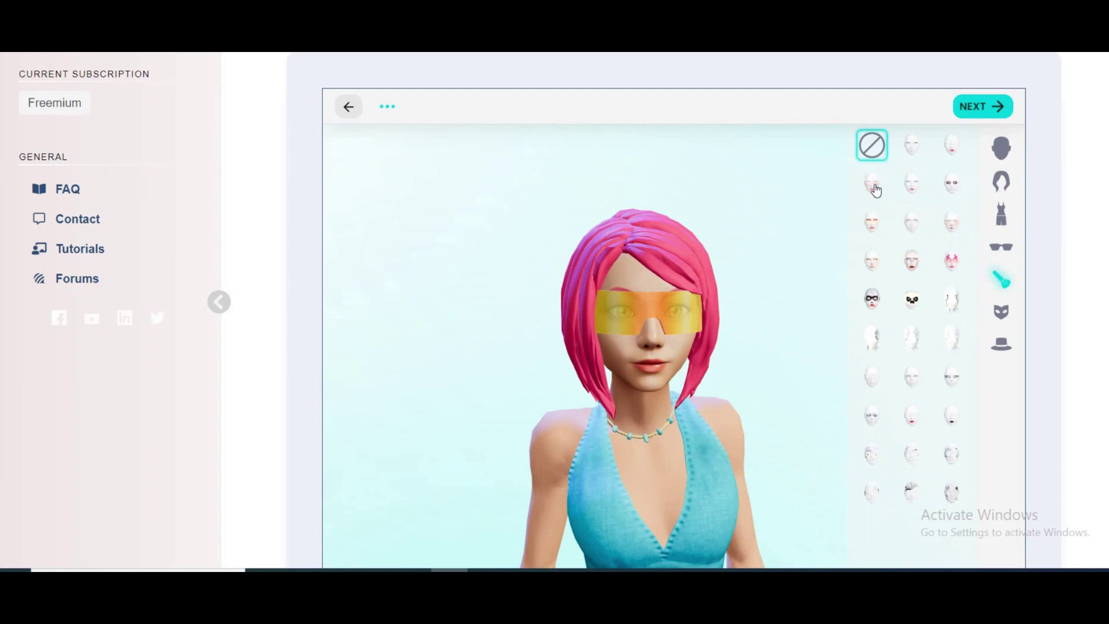
click(876, 190)
click(1002, 250)
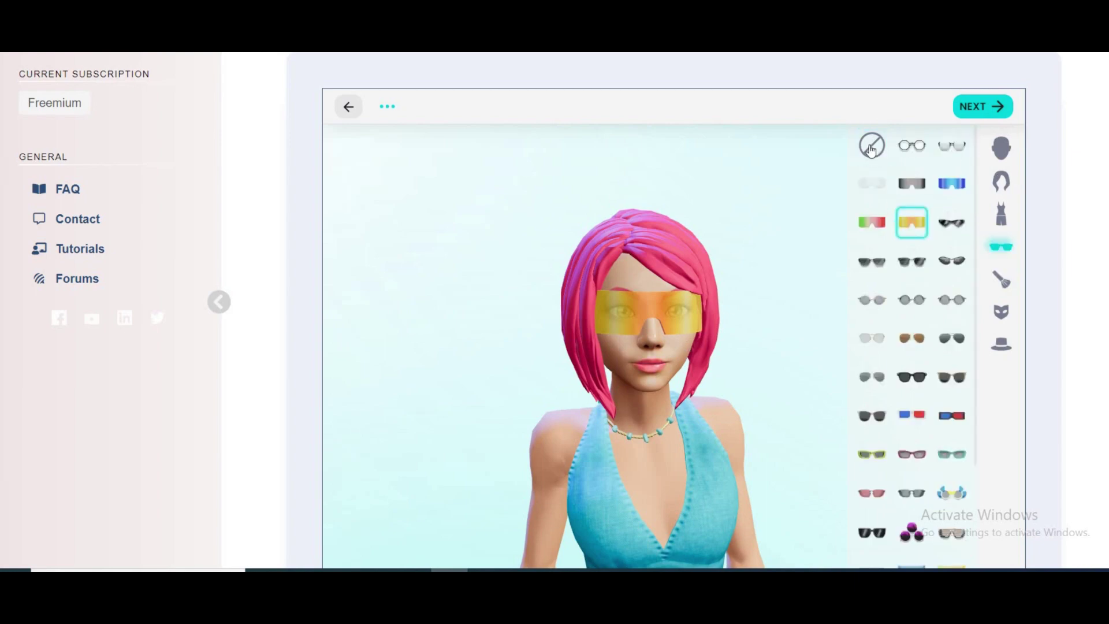
click(872, 144)
scroll(1001, 217, down, 1)
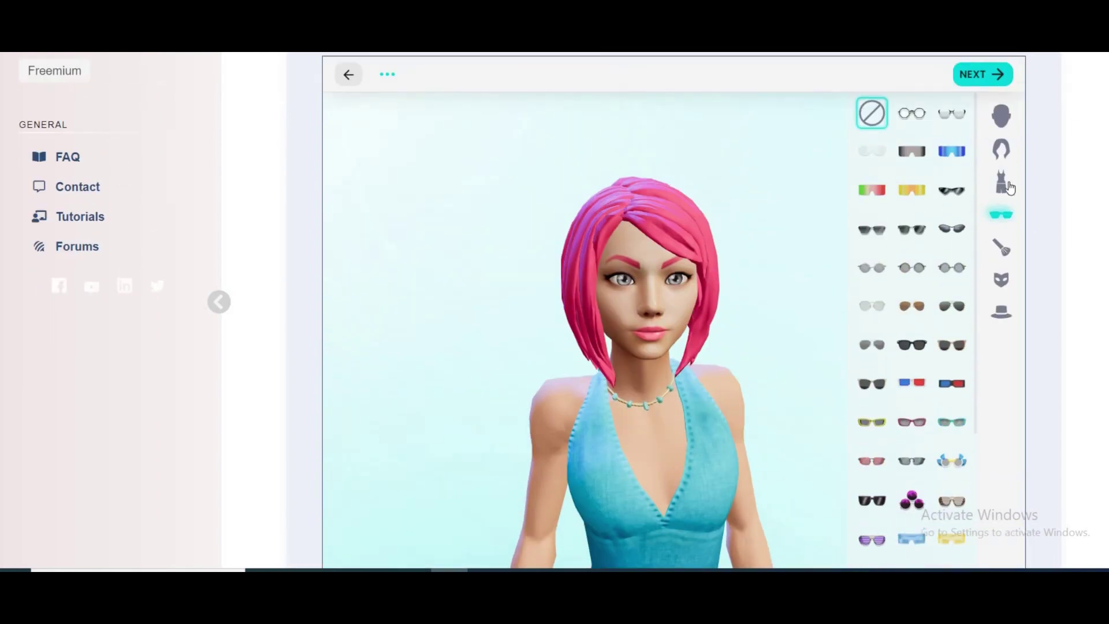
Try a pink jacket, bucket hats and black hair, keeping the teal top, no hat, pink hair.
click(1001, 182)
click(923, 158)
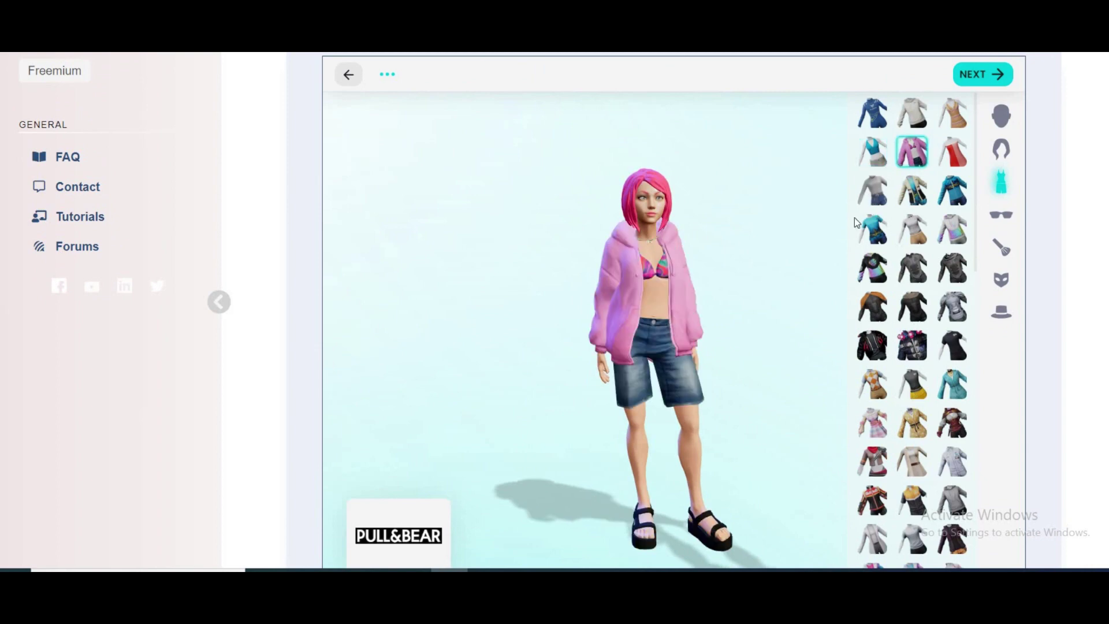
click(877, 153)
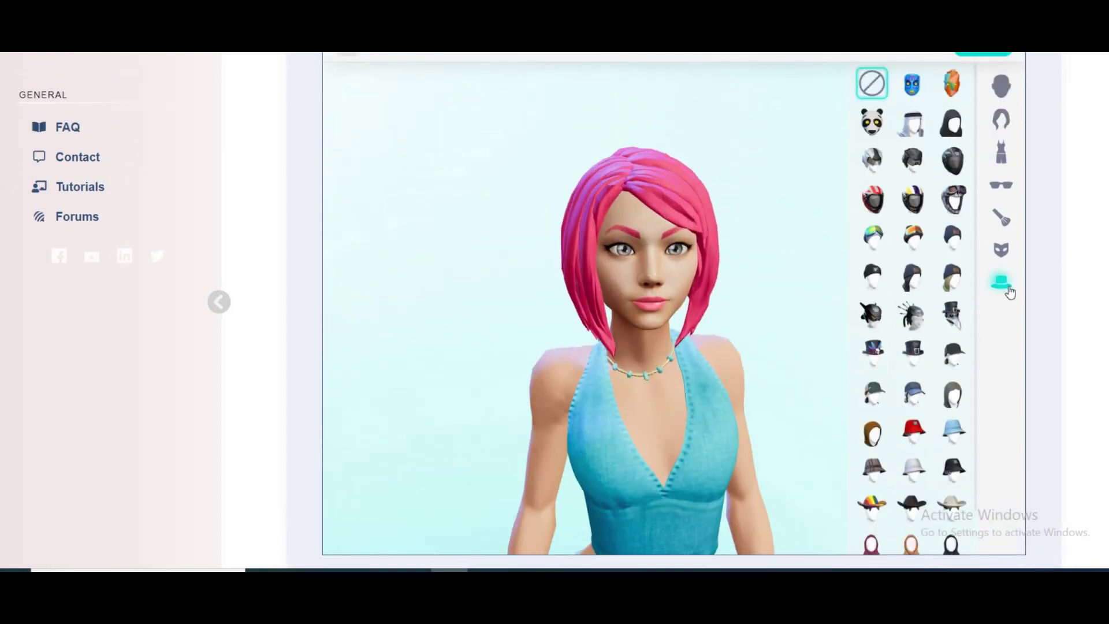
scroll(964, 342, down, 1)
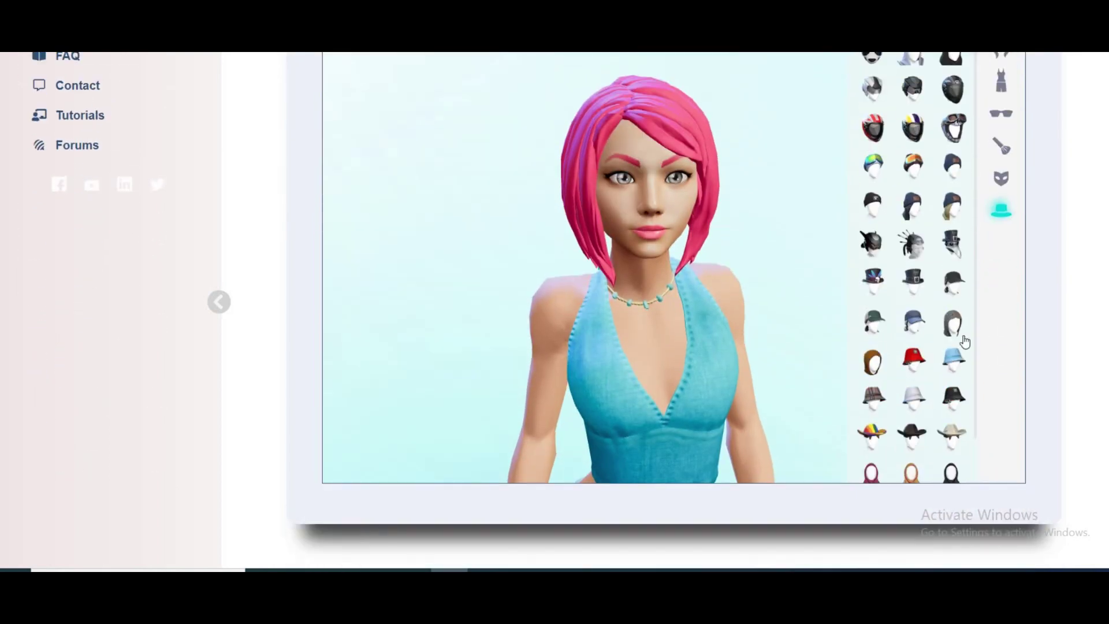
click(958, 361)
click(907, 366)
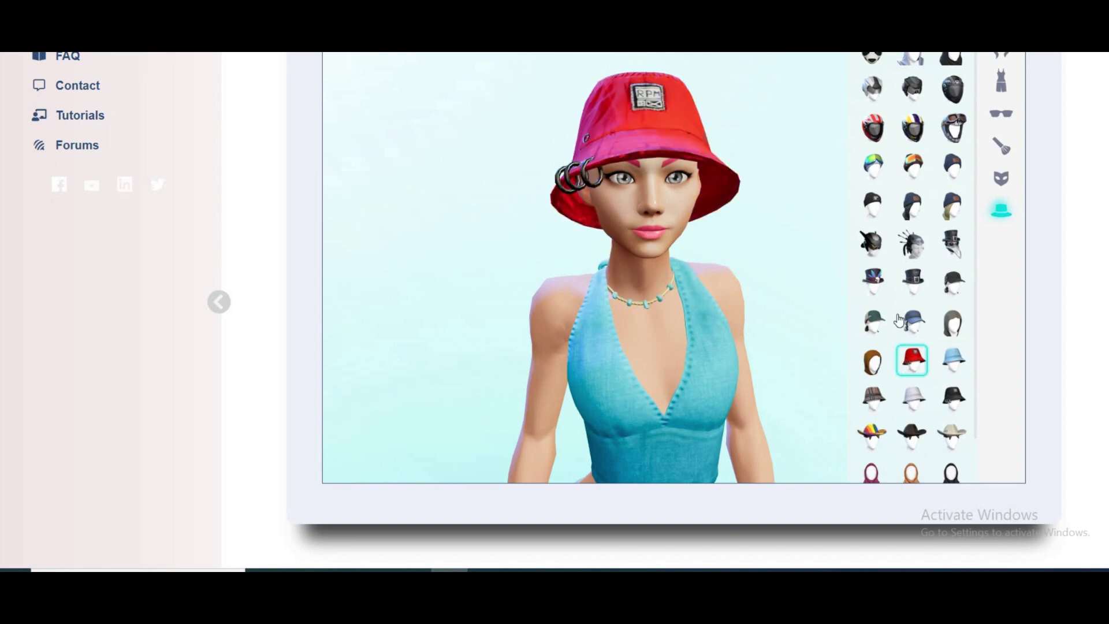
scroll(909, 347, up, 3)
click(871, 186)
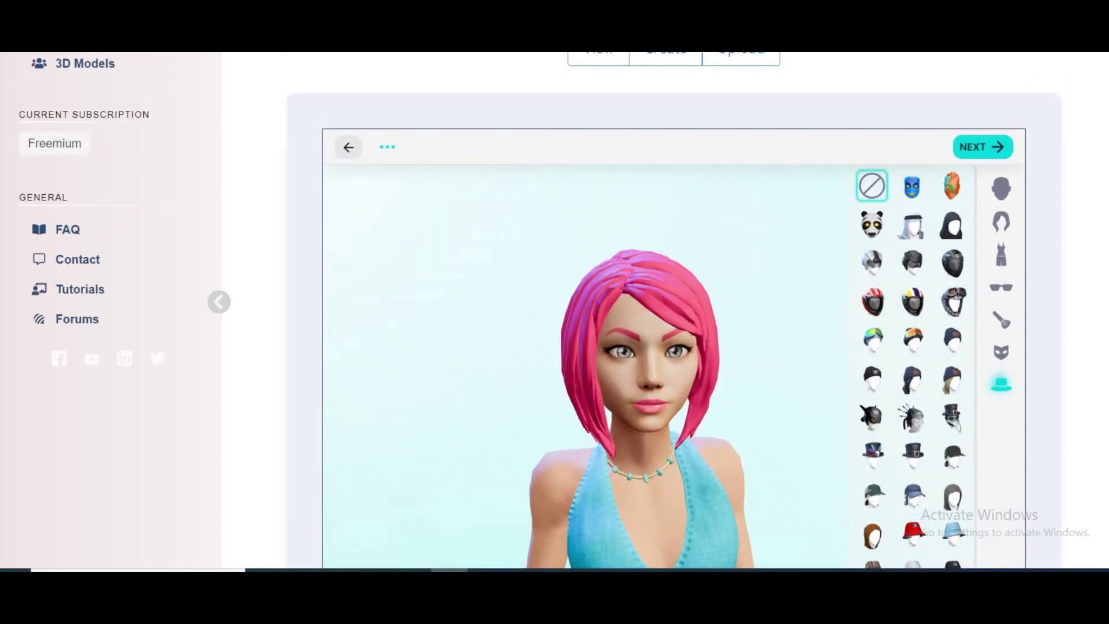
click(1003, 224)
click(390, 256)
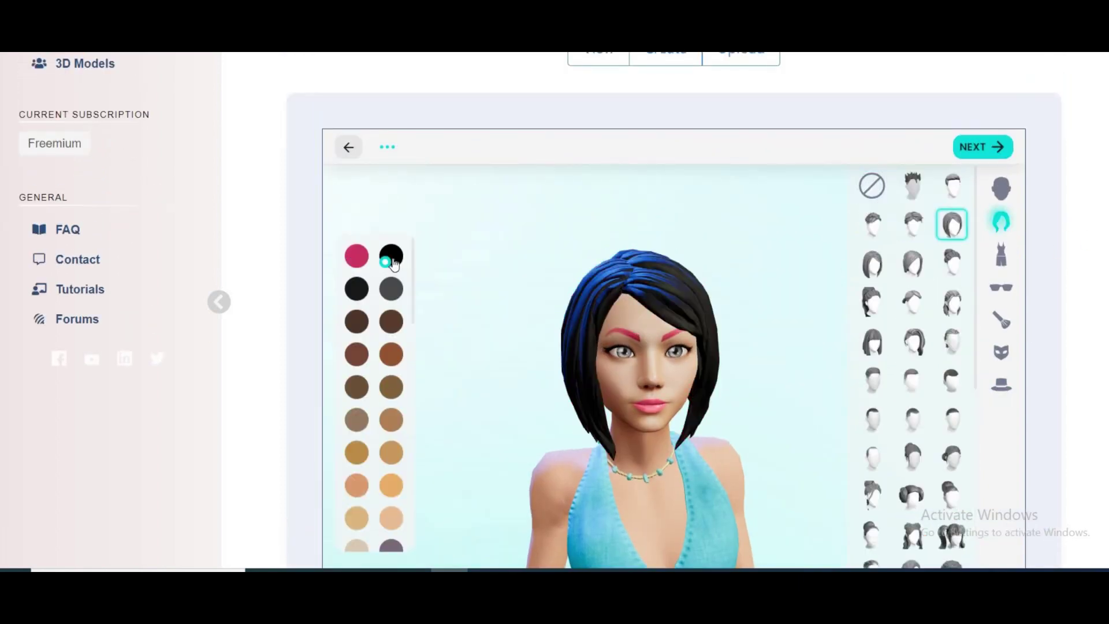
click(353, 259)
scroll(979, 260, down, 3)
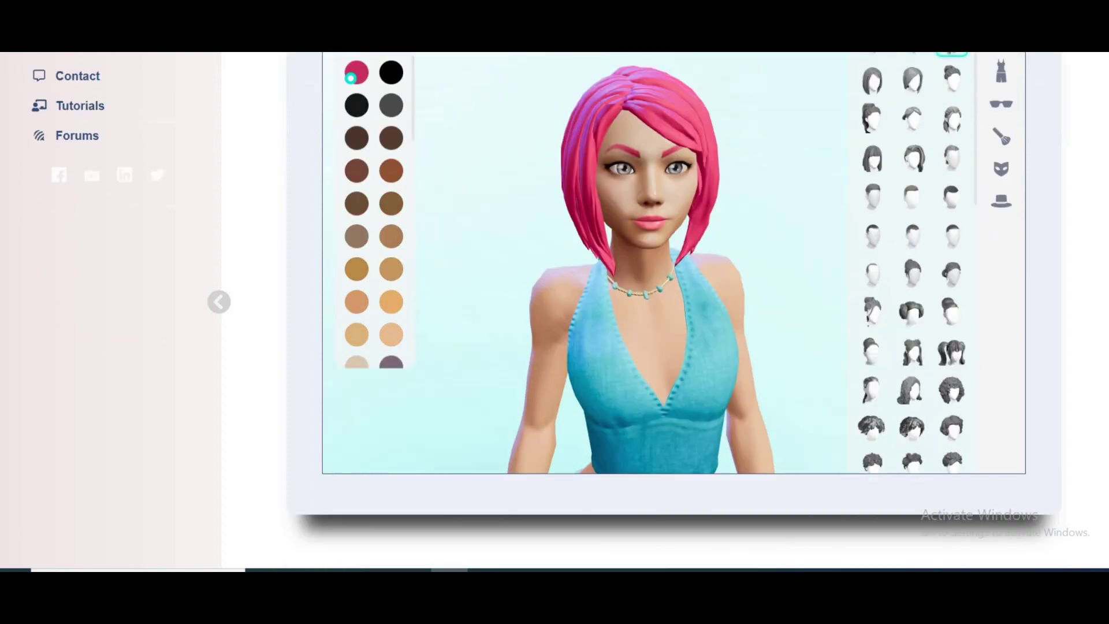
scroll(979, 260, up, 4)
Finish customizing and name the new character Amanda.
click(979, 187)
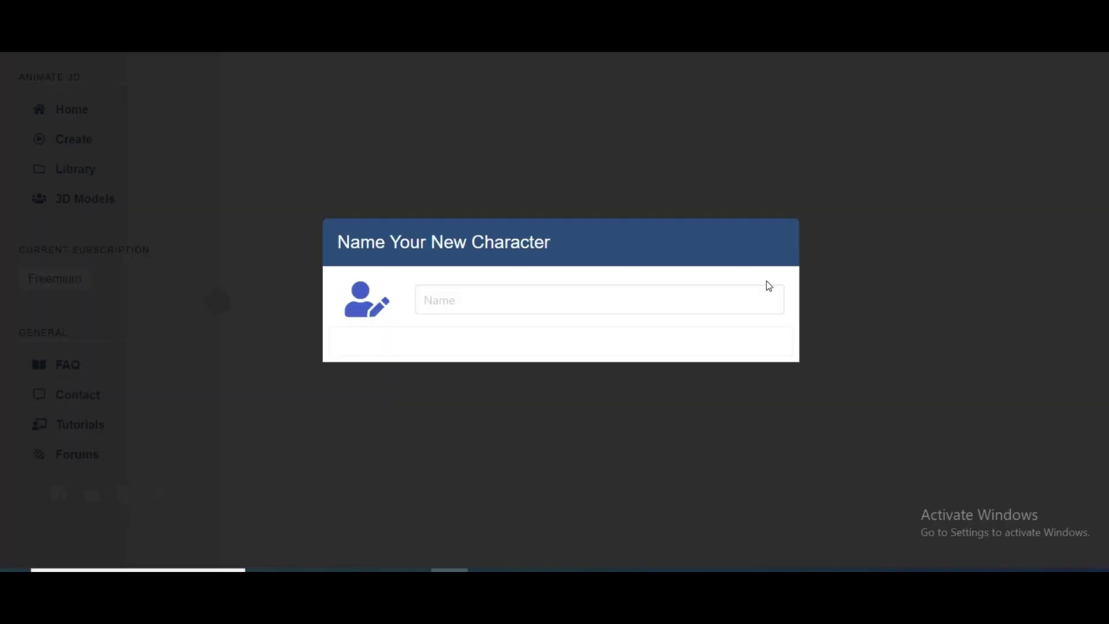
click(644, 297)
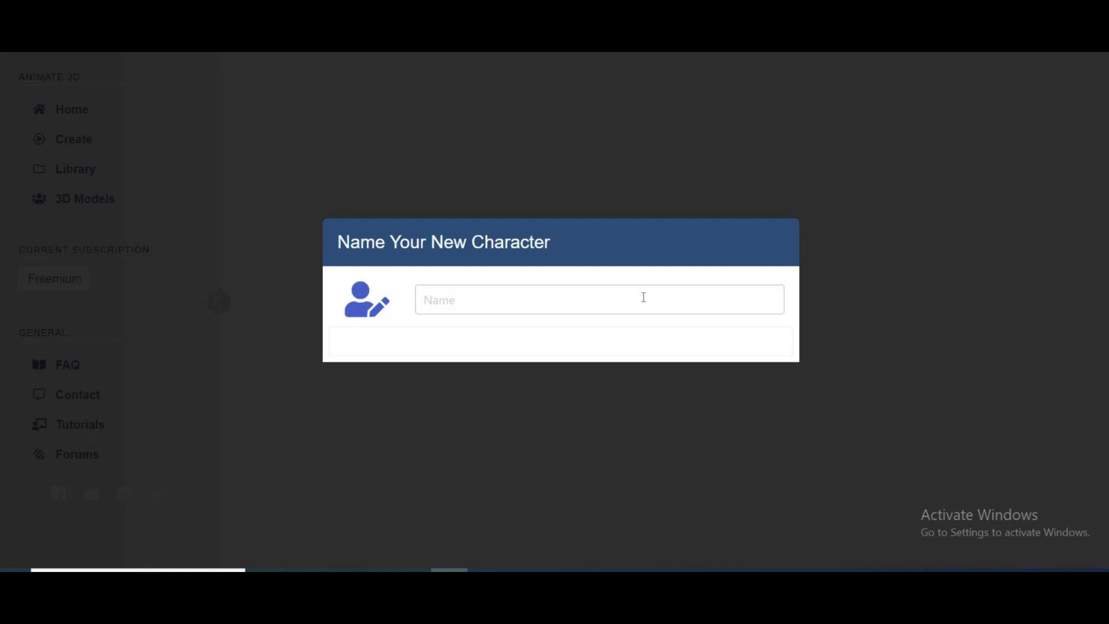
text(Amanda)
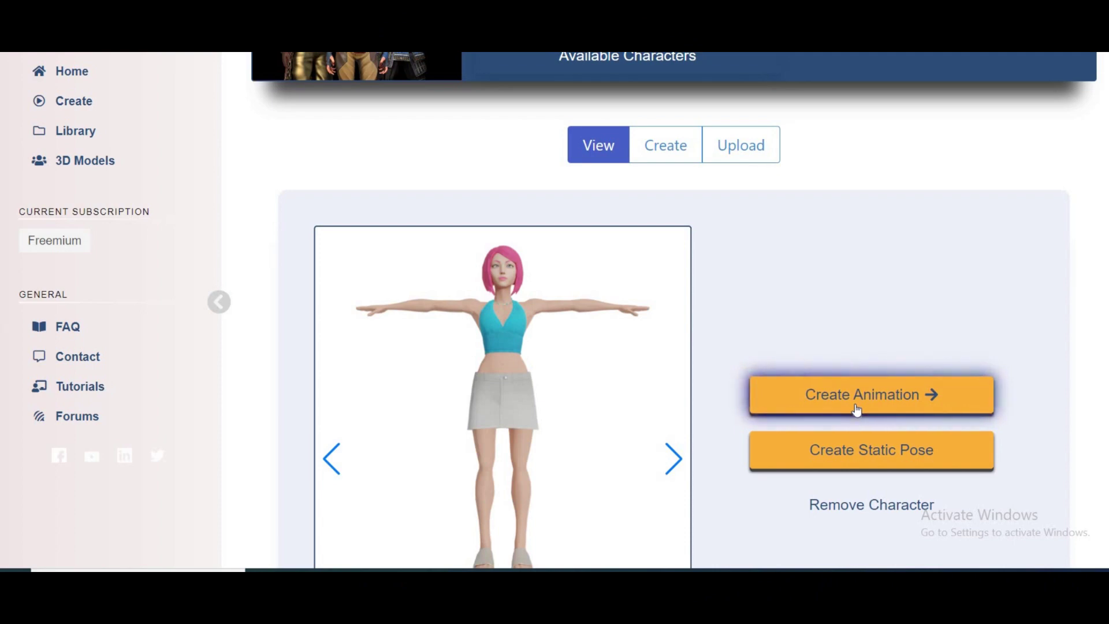
Choose the Untitled design (37) video as the clip for a new animation.
click(855, 404)
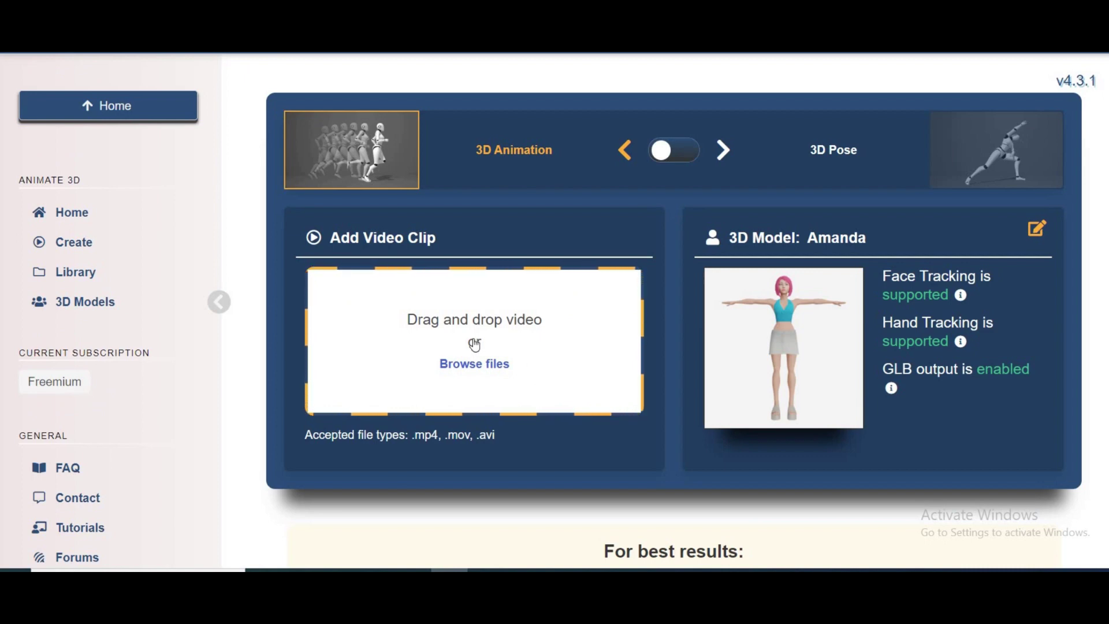
click(474, 344)
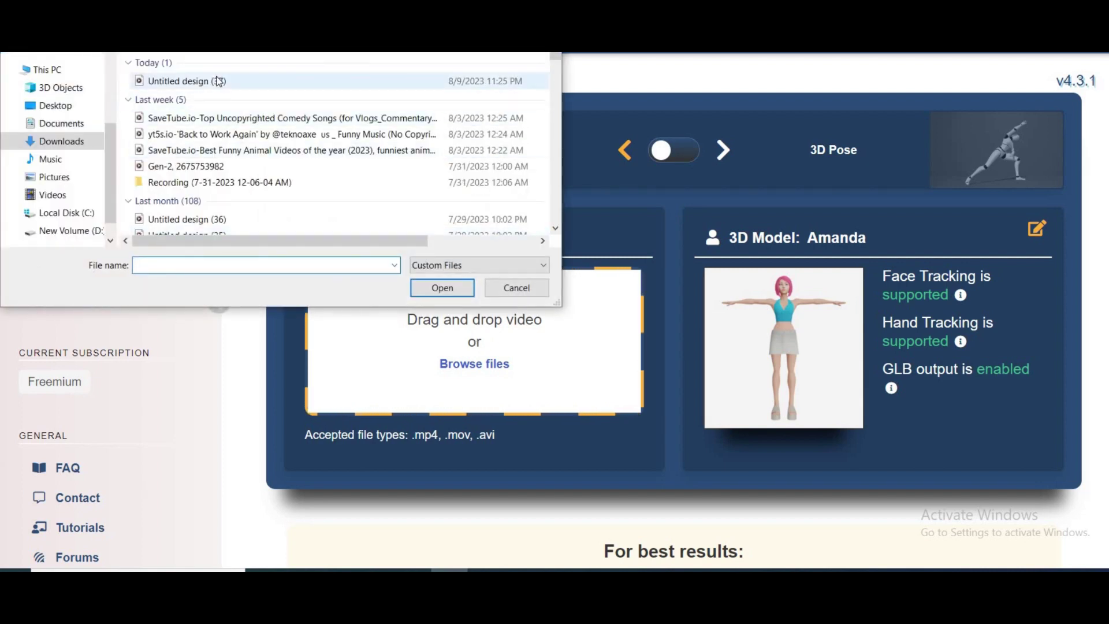
click(217, 80)
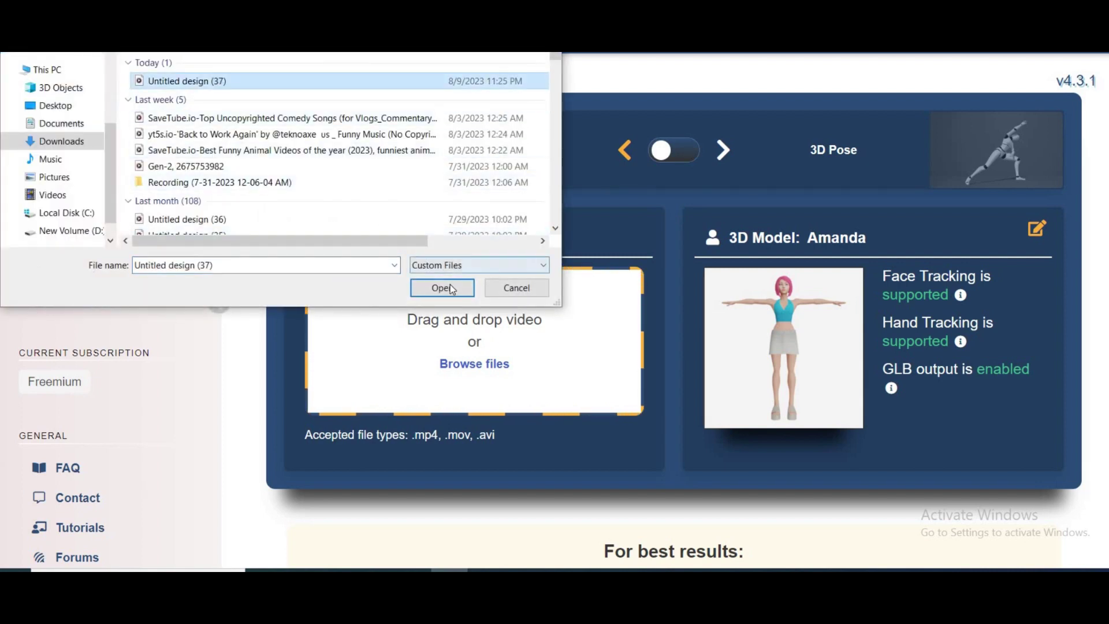
click(442, 287)
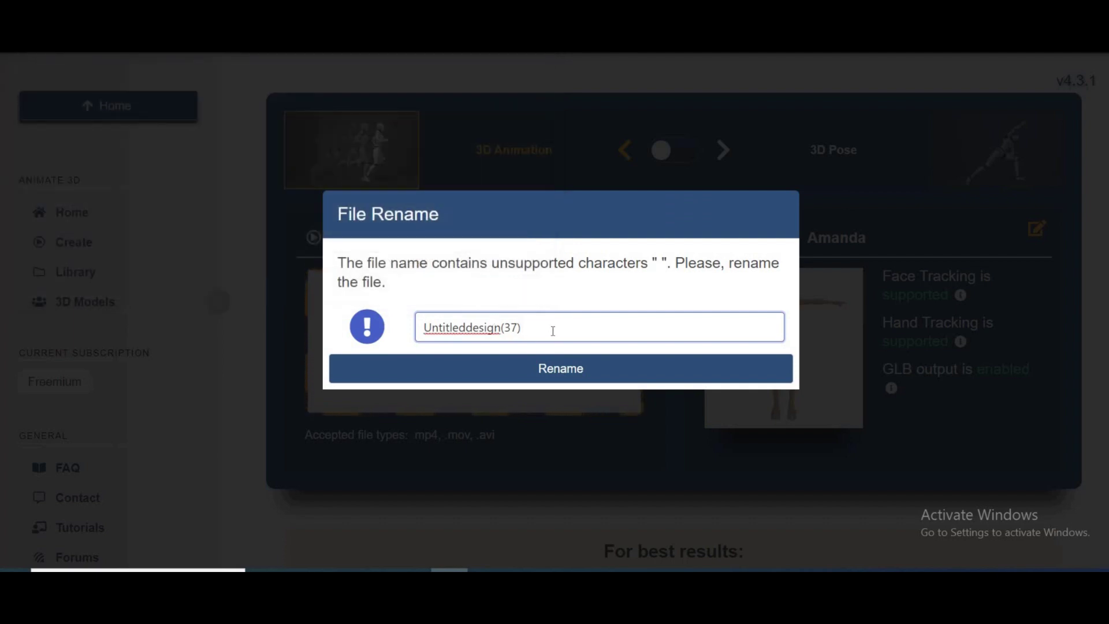
Keep the suggested file name Untitleddesign(37) and confirm the rename to upload.
key(ctrl+a)
key(BackSpace)
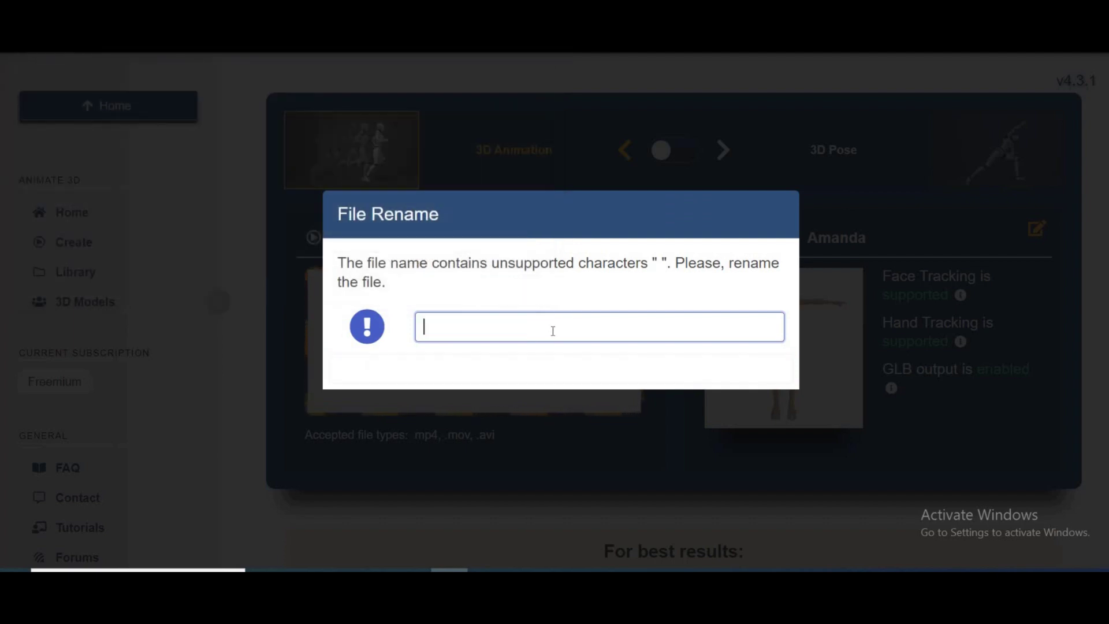
key(ctrl+z)
click(559, 366)
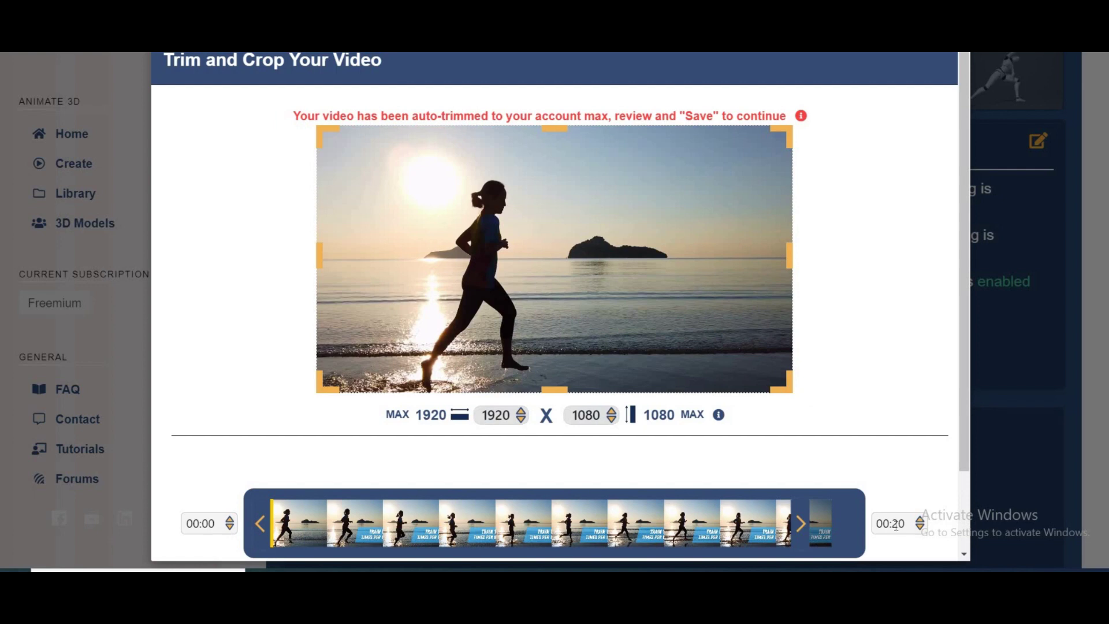
Shorten the clip so it ends at 00:13 and save the trim.
click(921, 529)
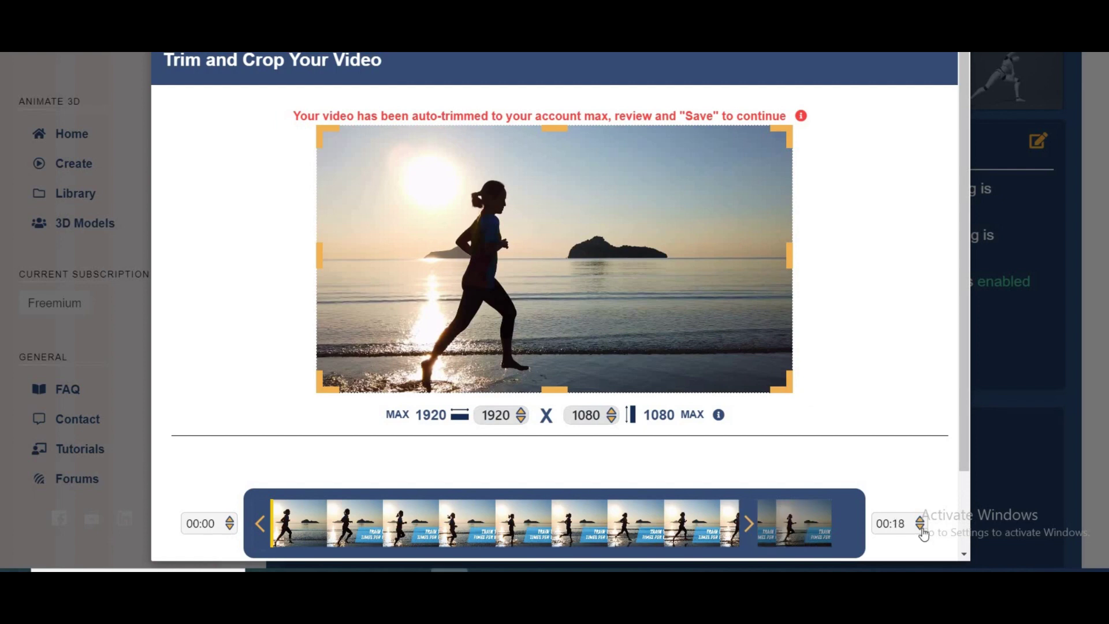
click(920, 527)
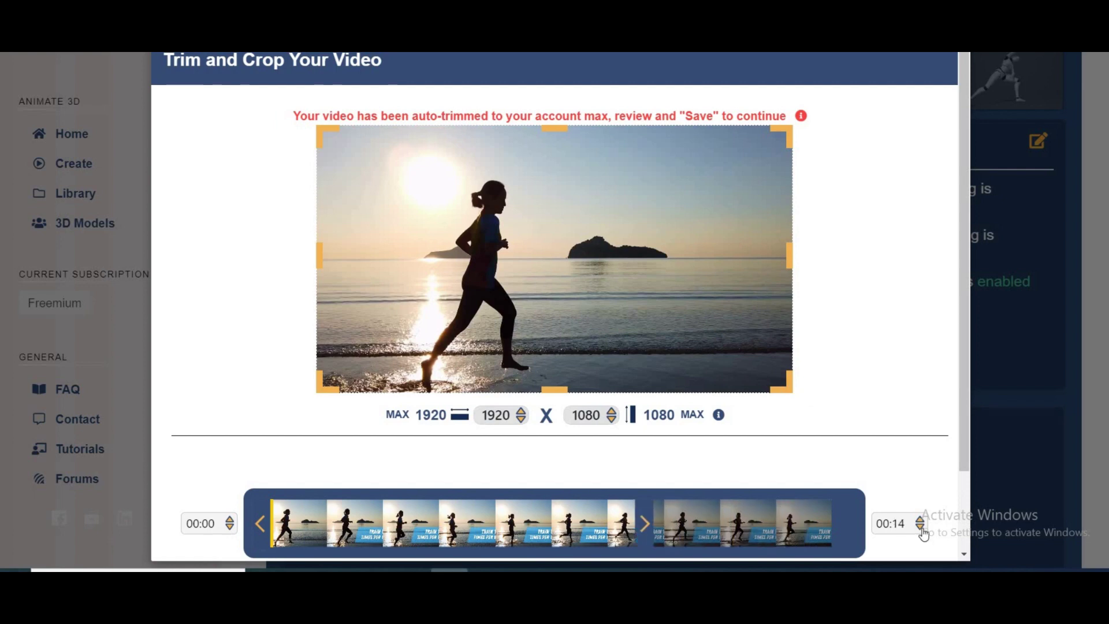
click(922, 527)
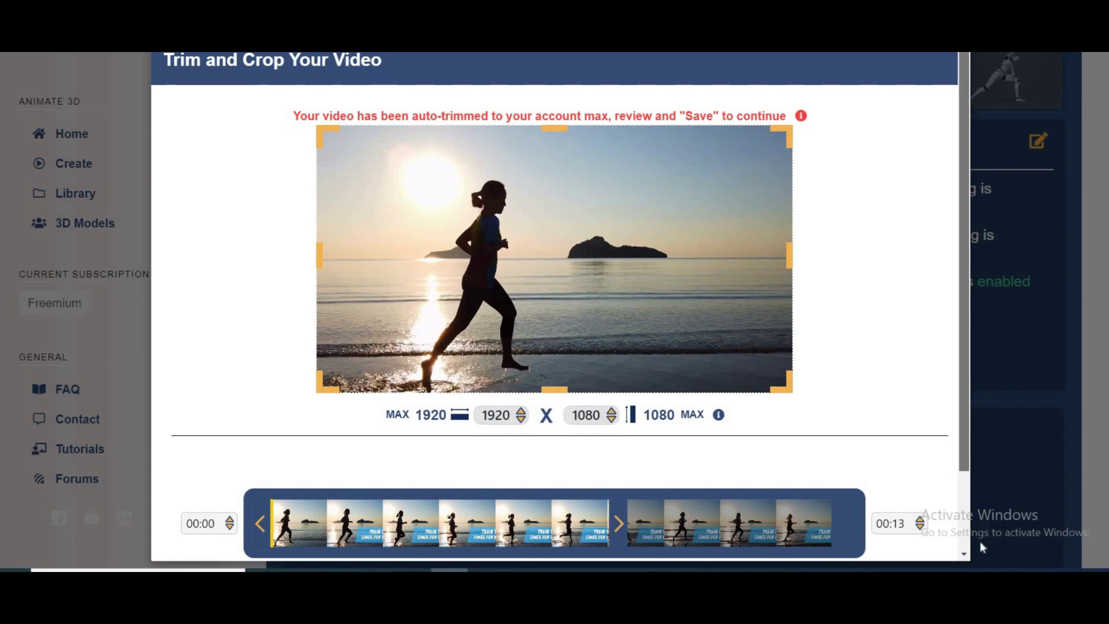
drag(968, 466, 969, 544)
click(906, 524)
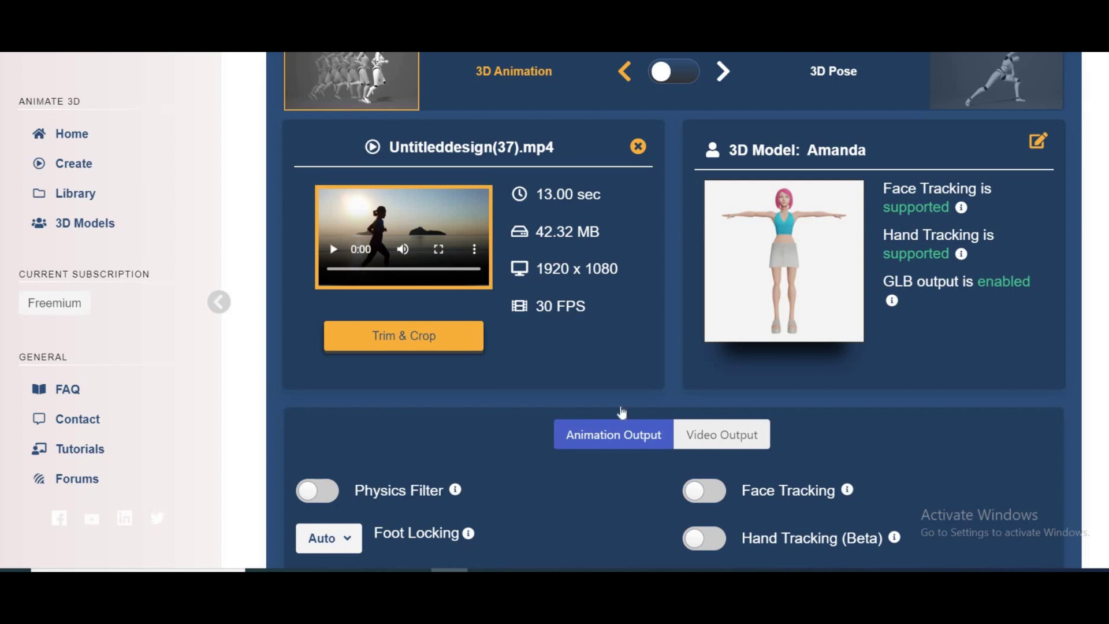
click(414, 338)
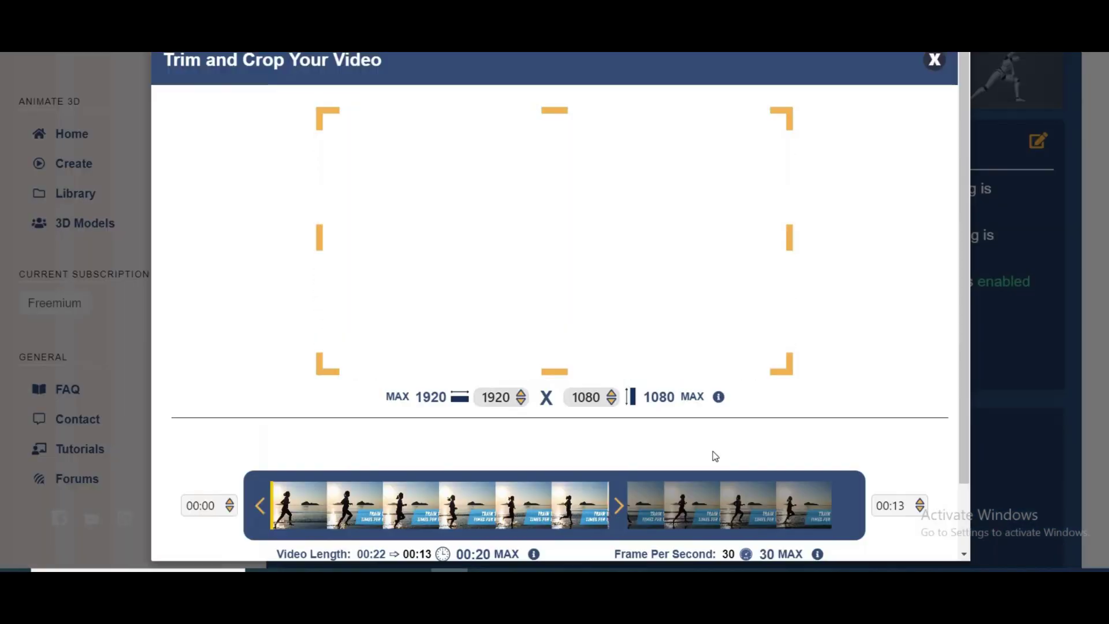
drag(966, 465, 979, 552)
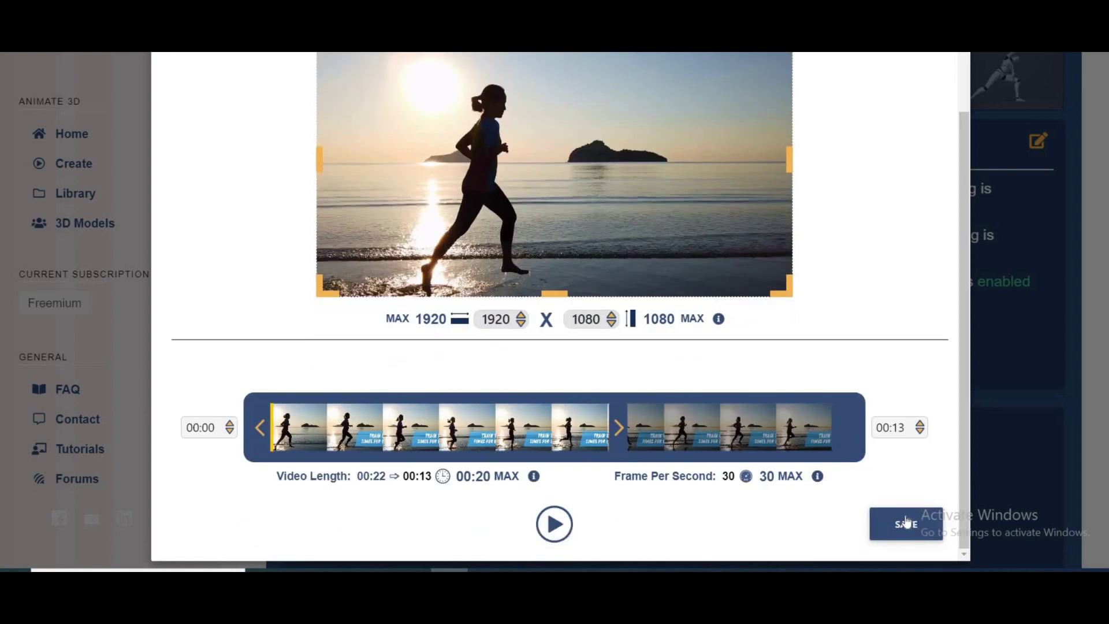
click(904, 520)
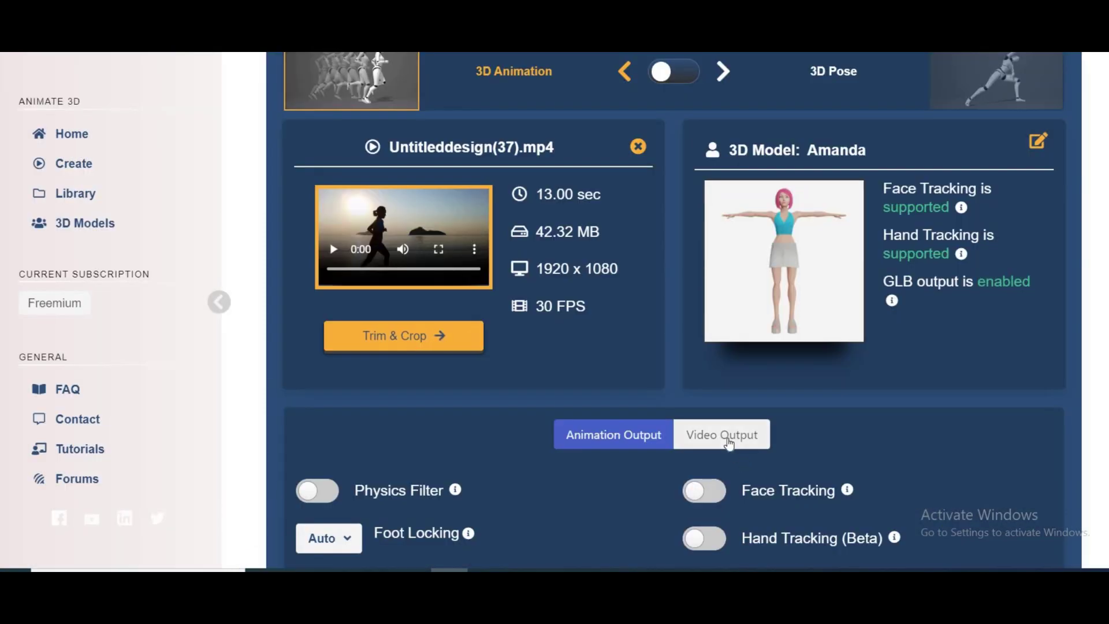
Enable MP4 output with a solid background, cinematic camera and no shadow, then submit.
click(729, 443)
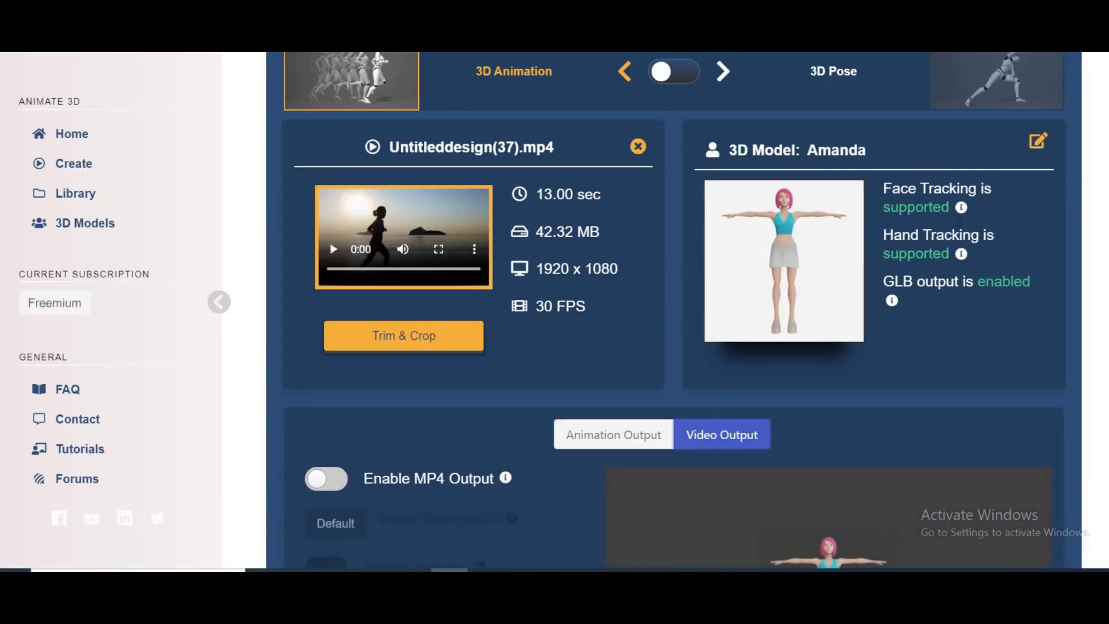
scroll(666, 346, down, 3)
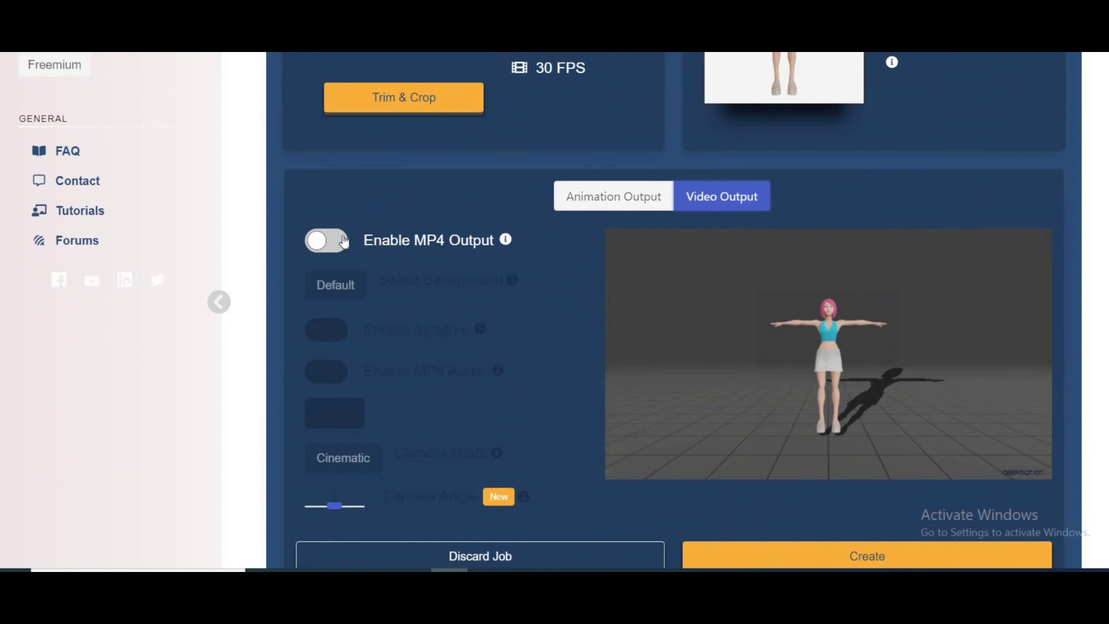
click(344, 242)
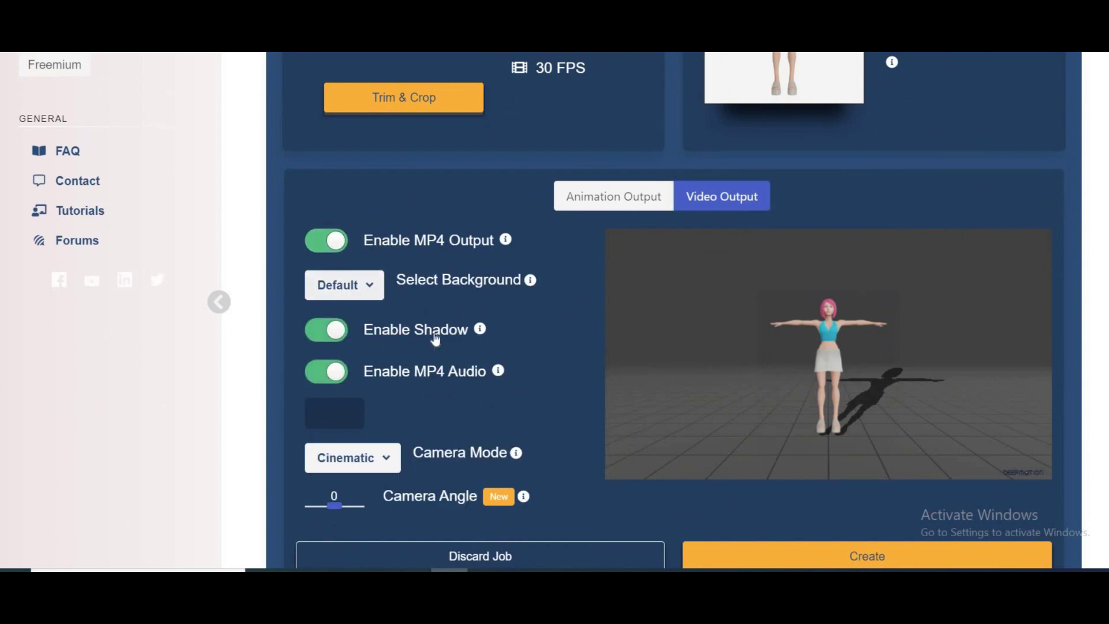
click(329, 335)
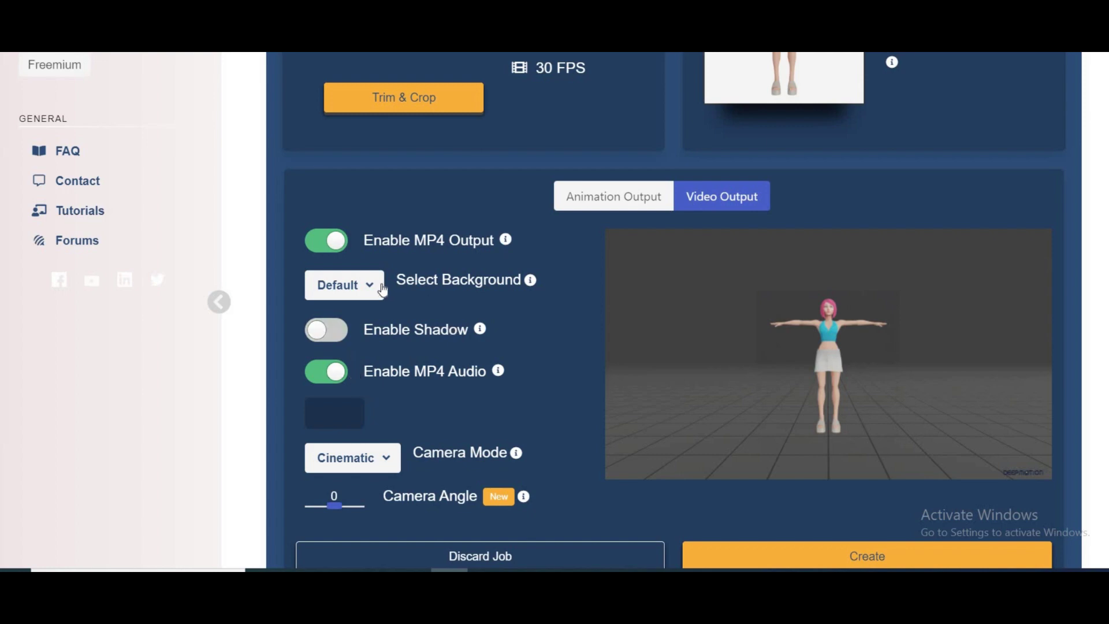
click(377, 290)
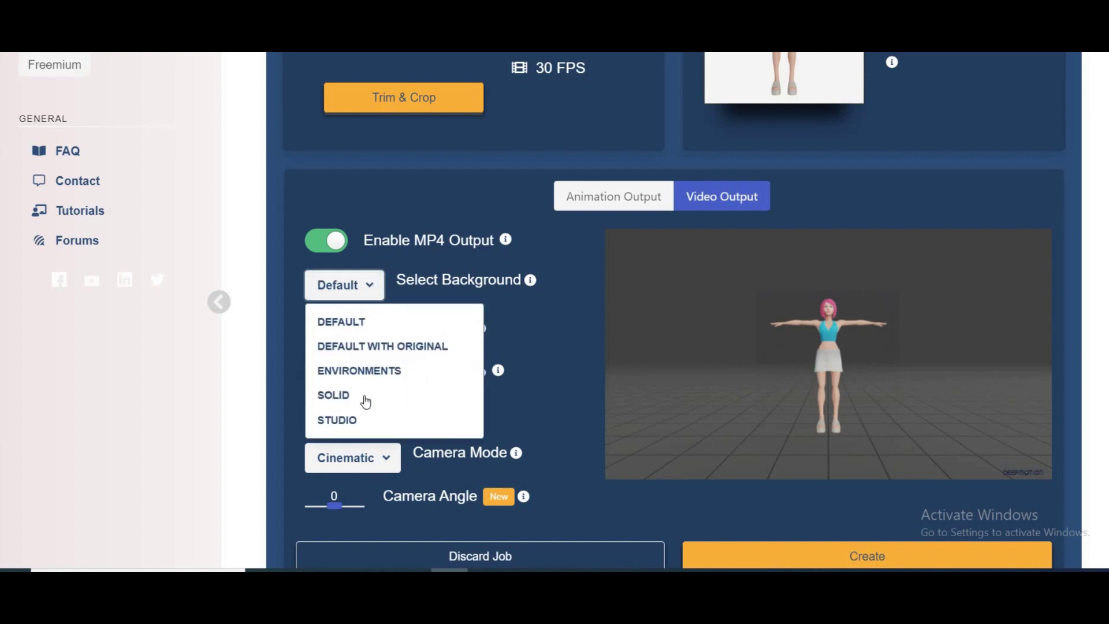
click(333, 396)
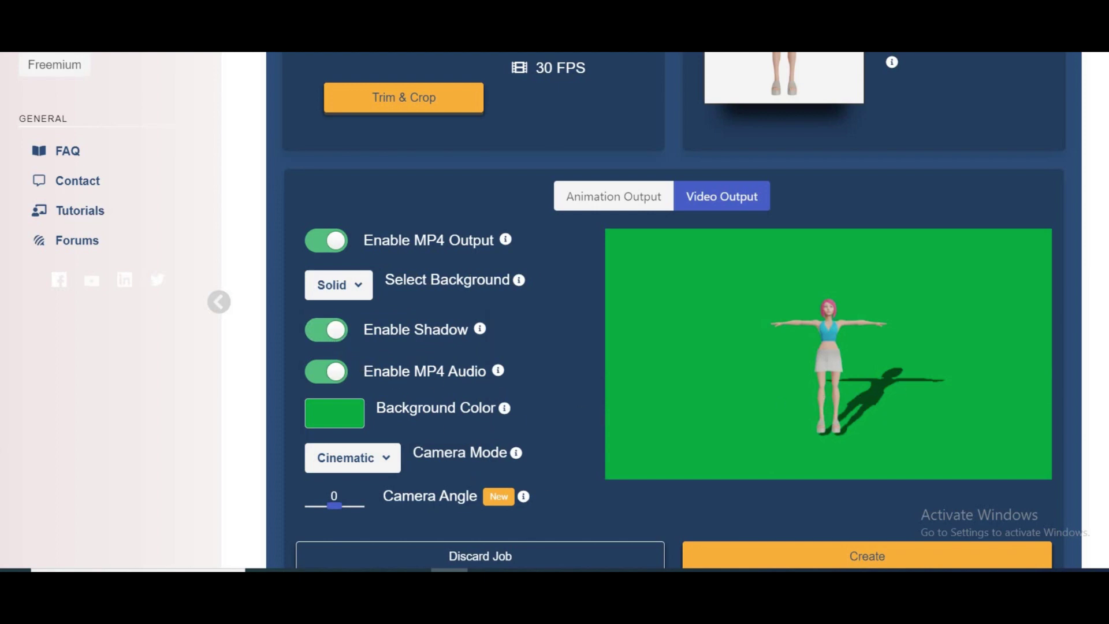
click(388, 461)
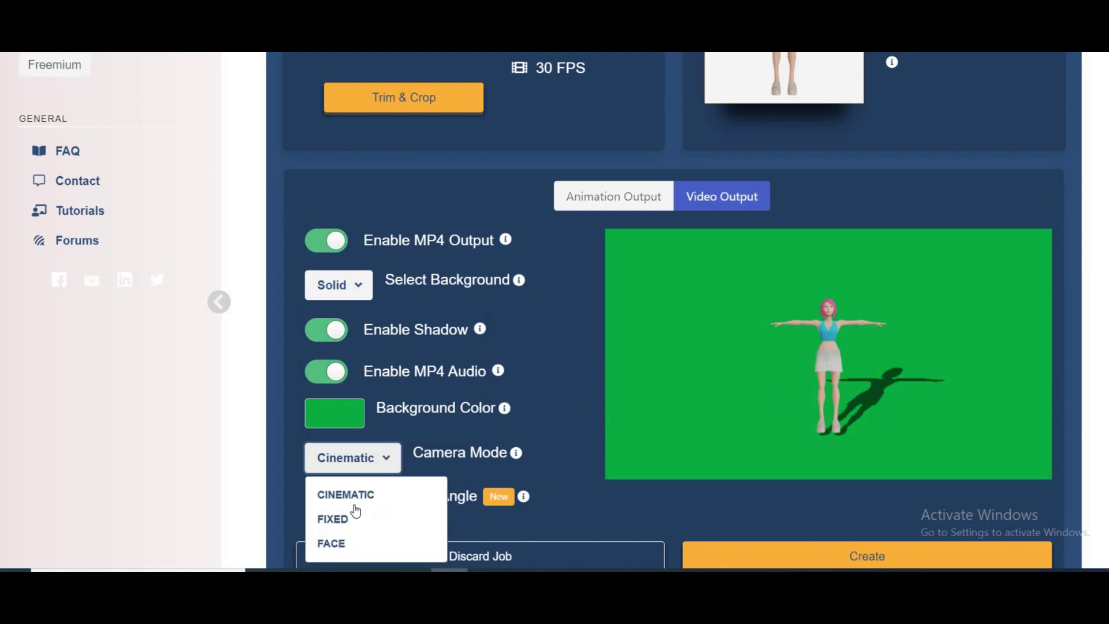
click(346, 499)
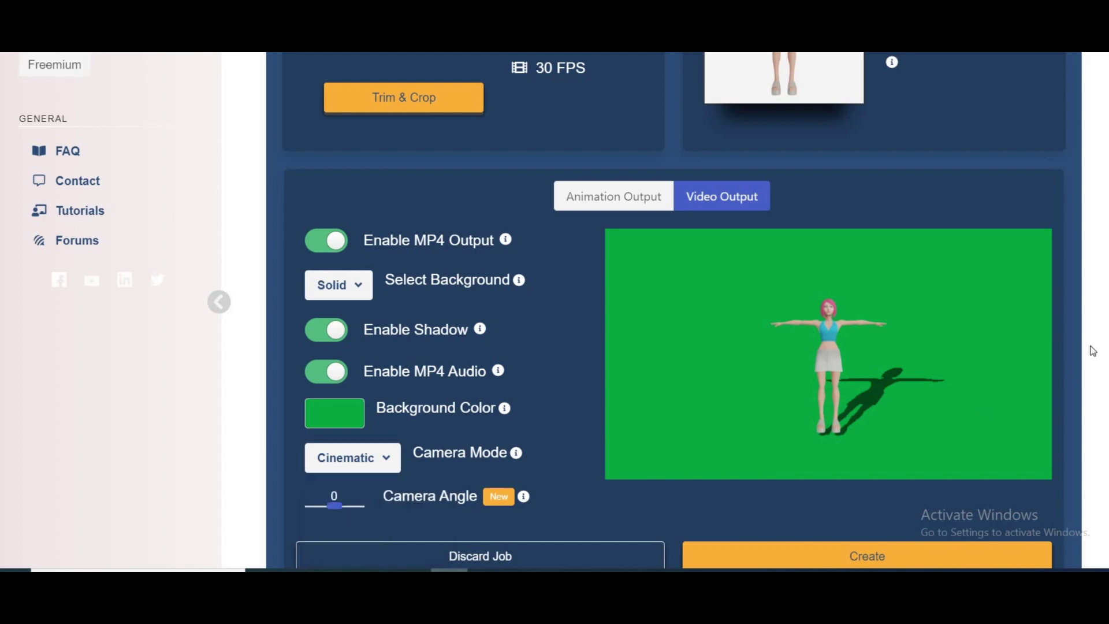
scroll(555, 312, down, 2)
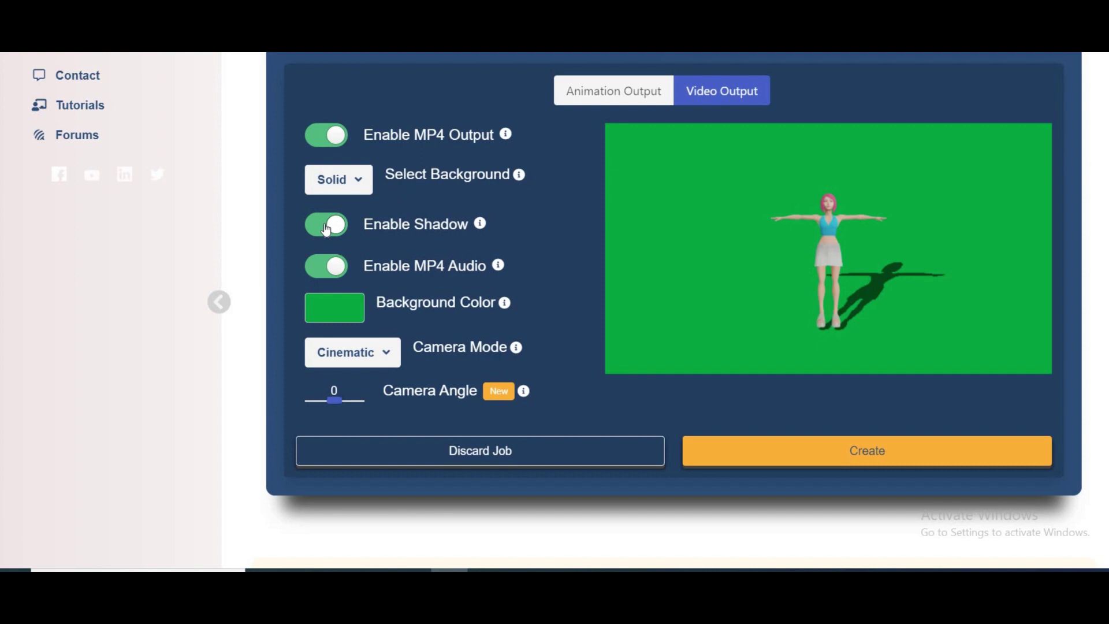
click(326, 228)
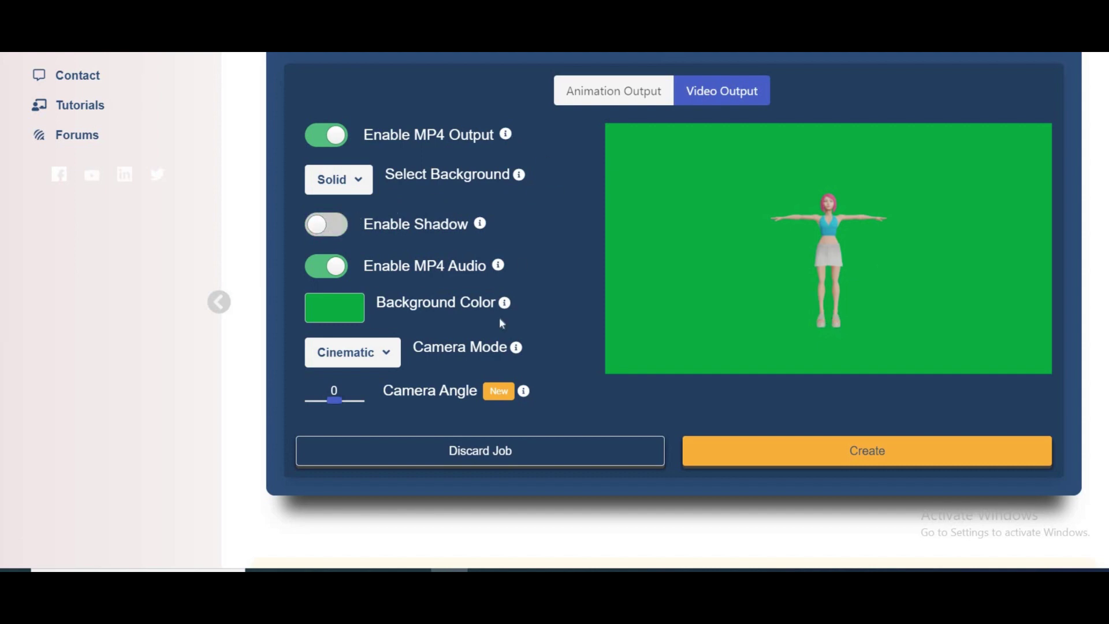
click(855, 450)
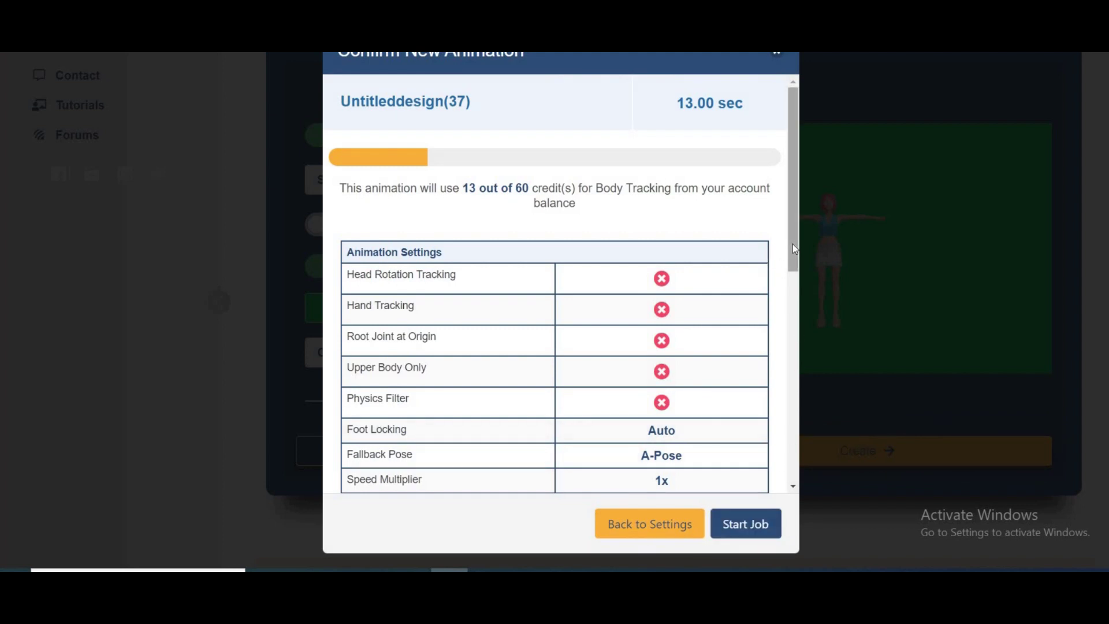
drag(793, 243, 799, 274)
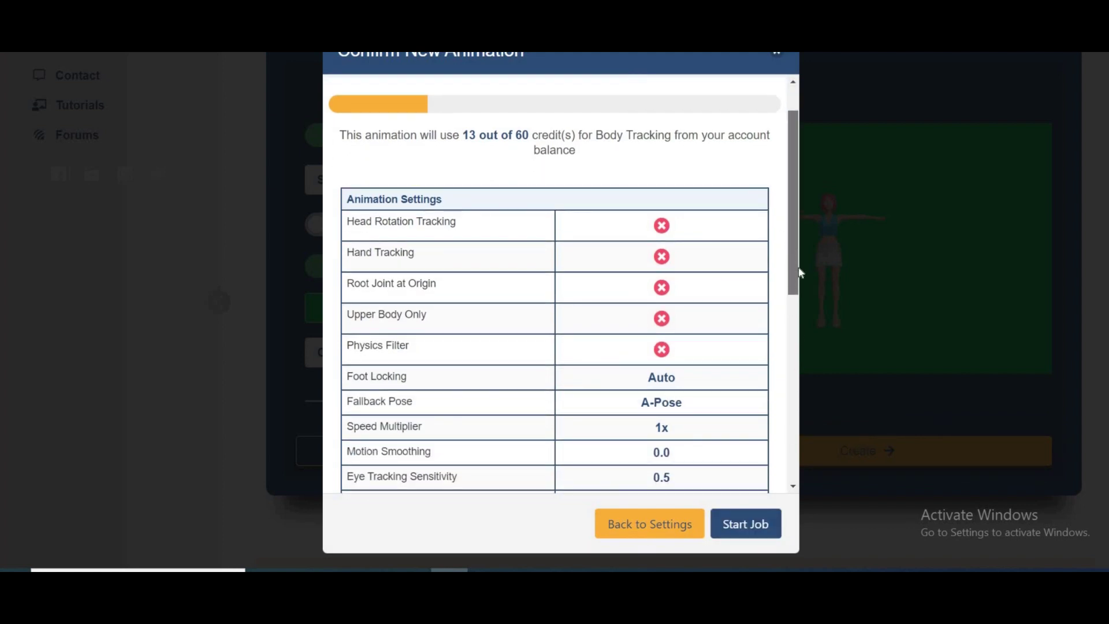
scroll(805, 306, down, 1)
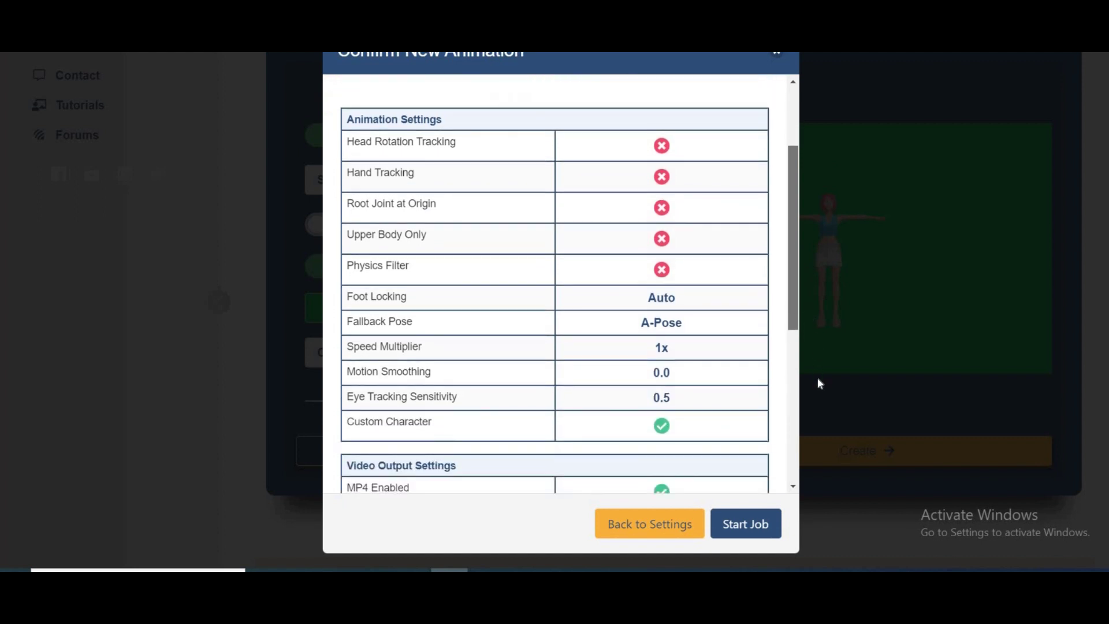
scroll(819, 390, down, 3)
scroll(832, 437, down, 2)
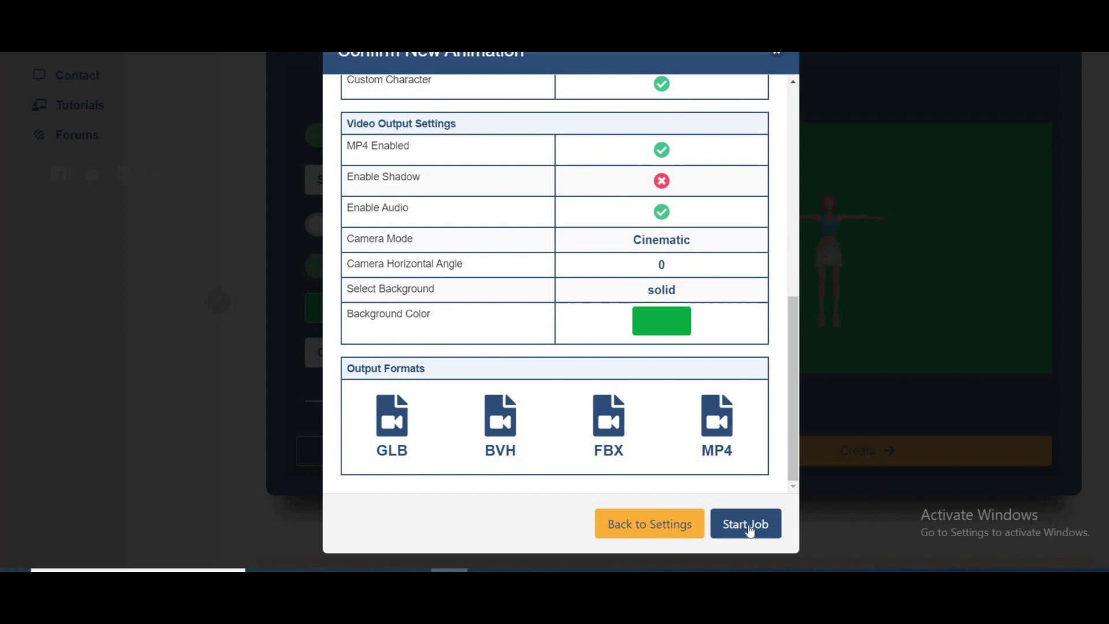
Start the animation job from the Confirm New Animation dialog.
click(751, 530)
click(760, 530)
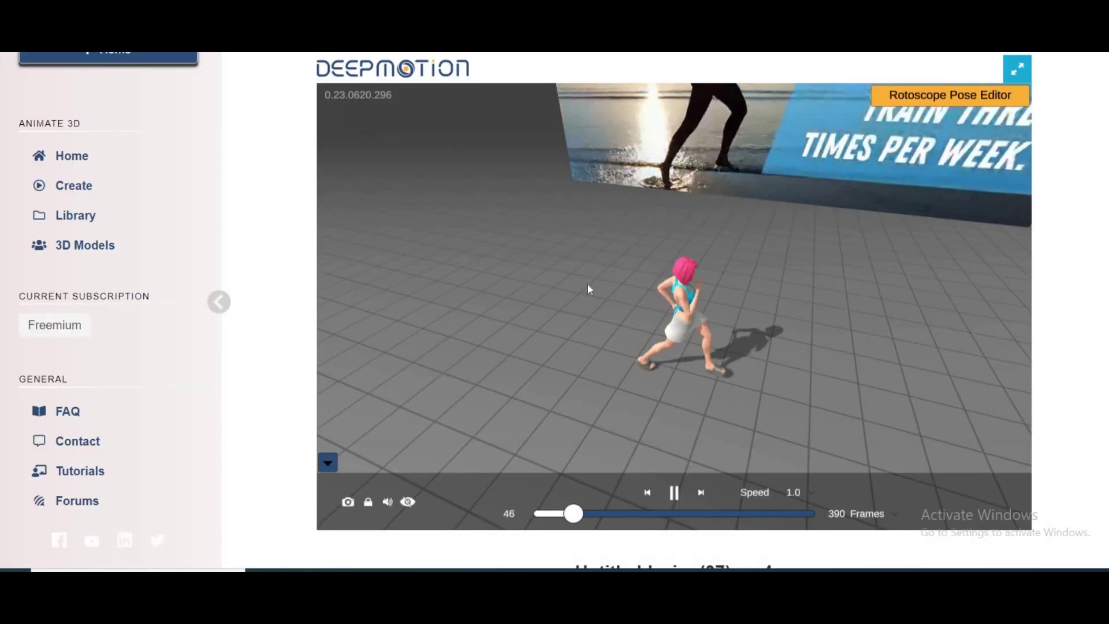
Orbit the 3D viewer to a front view of the jogging avatar.
drag(720, 255, 819, 216)
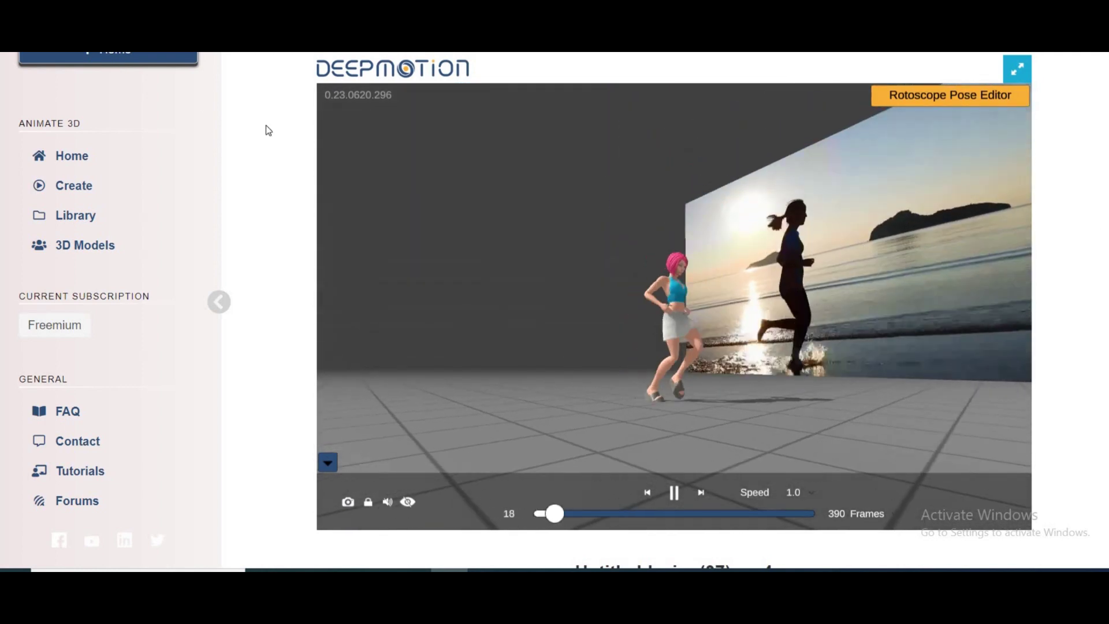
scroll(638, 540, down, 1)
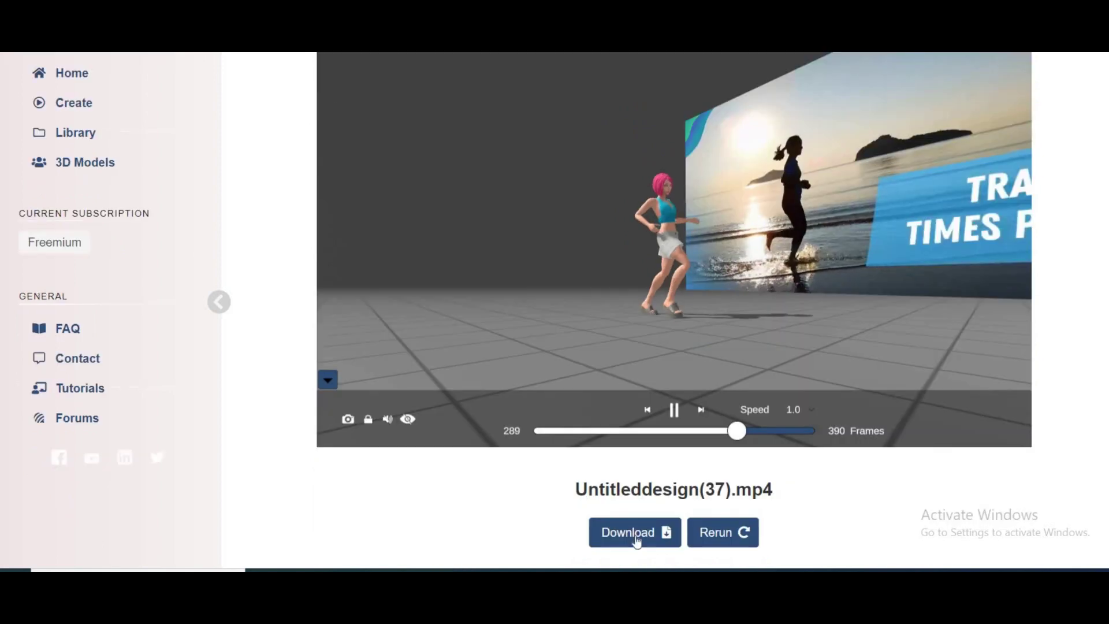
Download Amanda's jogging animation in MP4 format.
click(644, 543)
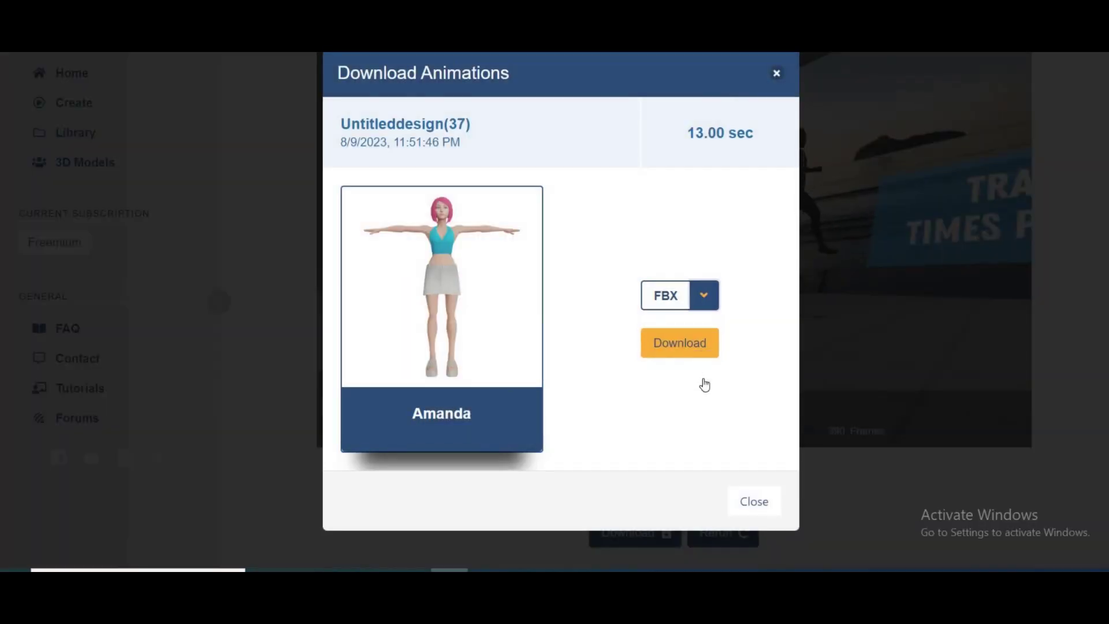
click(704, 295)
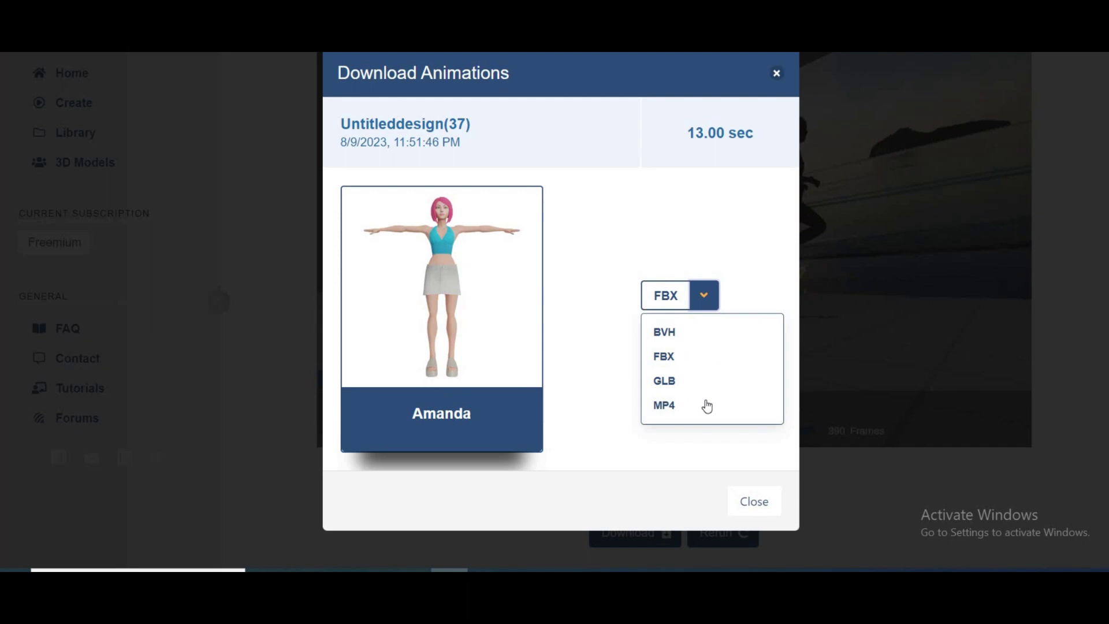
click(705, 403)
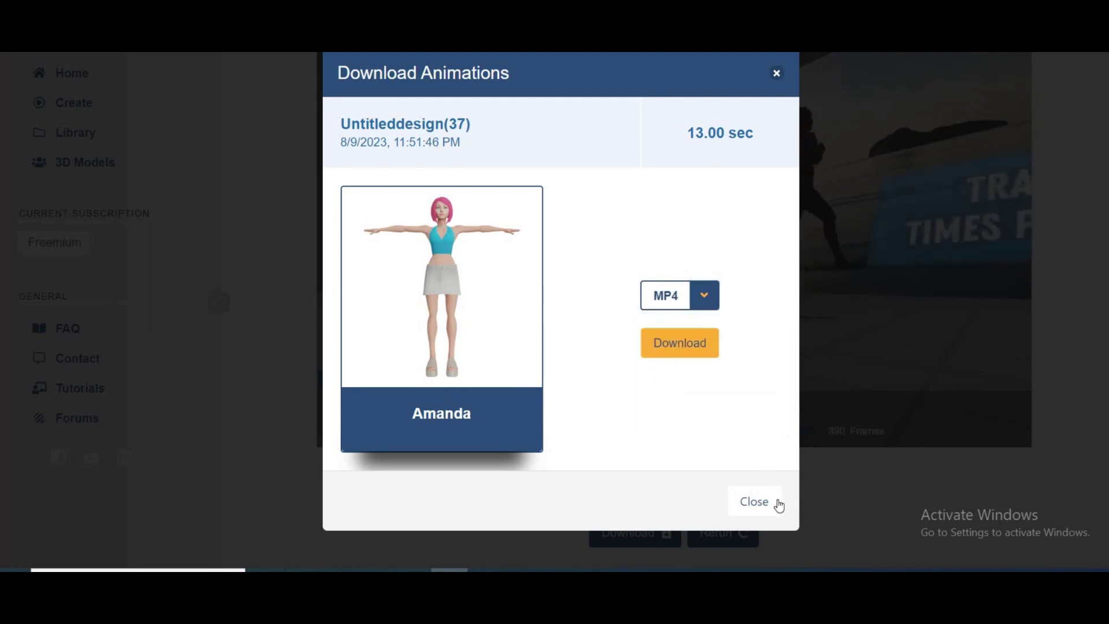
click(704, 344)
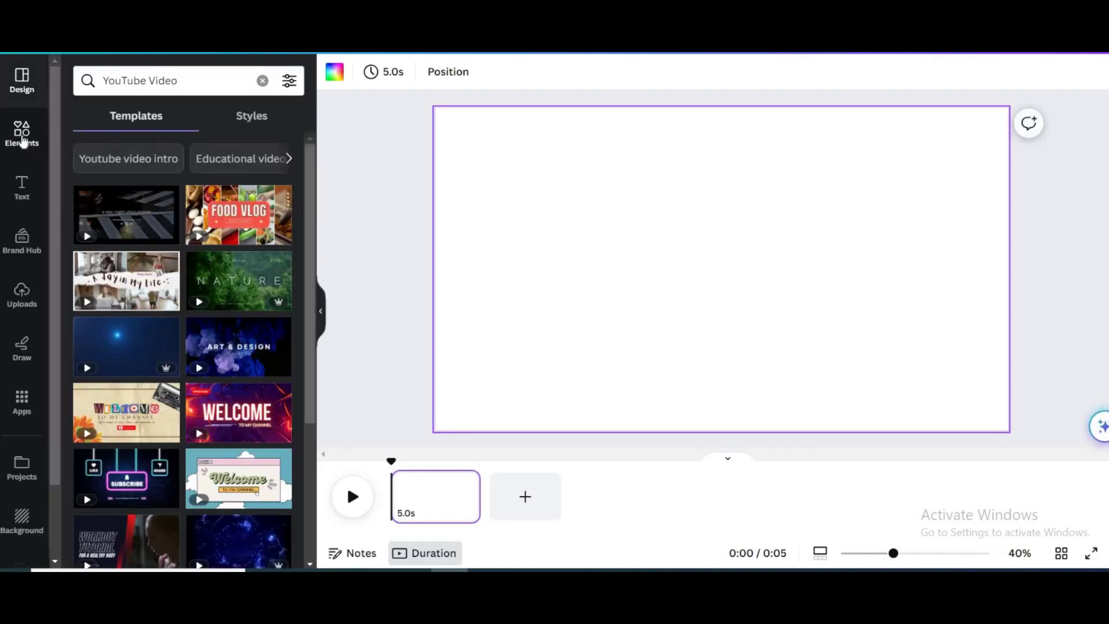
Search Canva elements for 'animation' and add the purple city-sunset video.
click(22, 135)
click(158, 80)
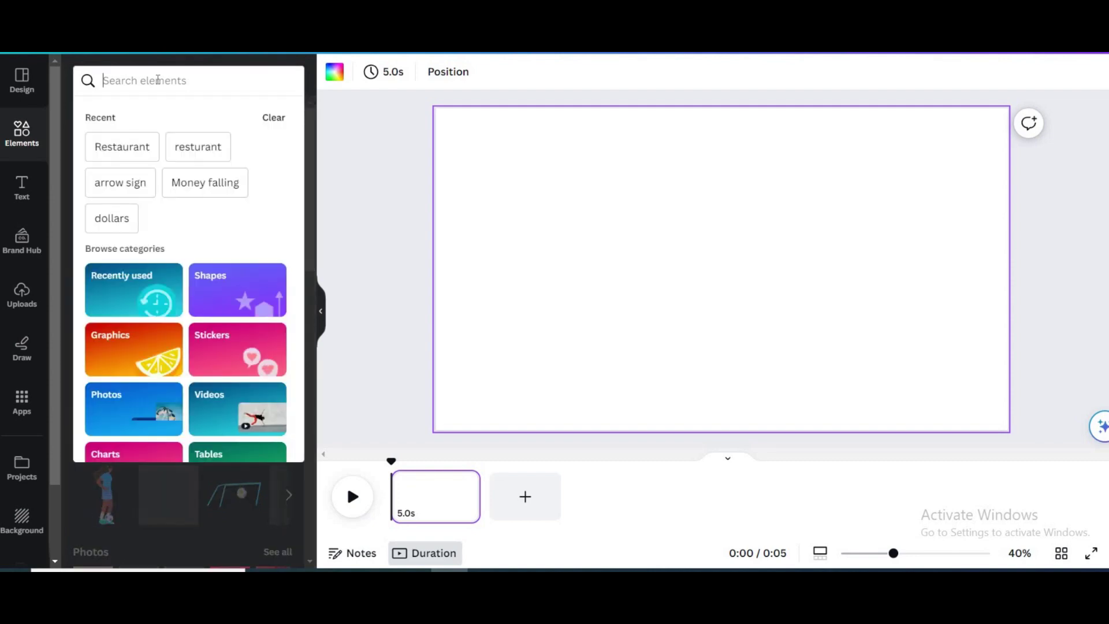
text(Anima)
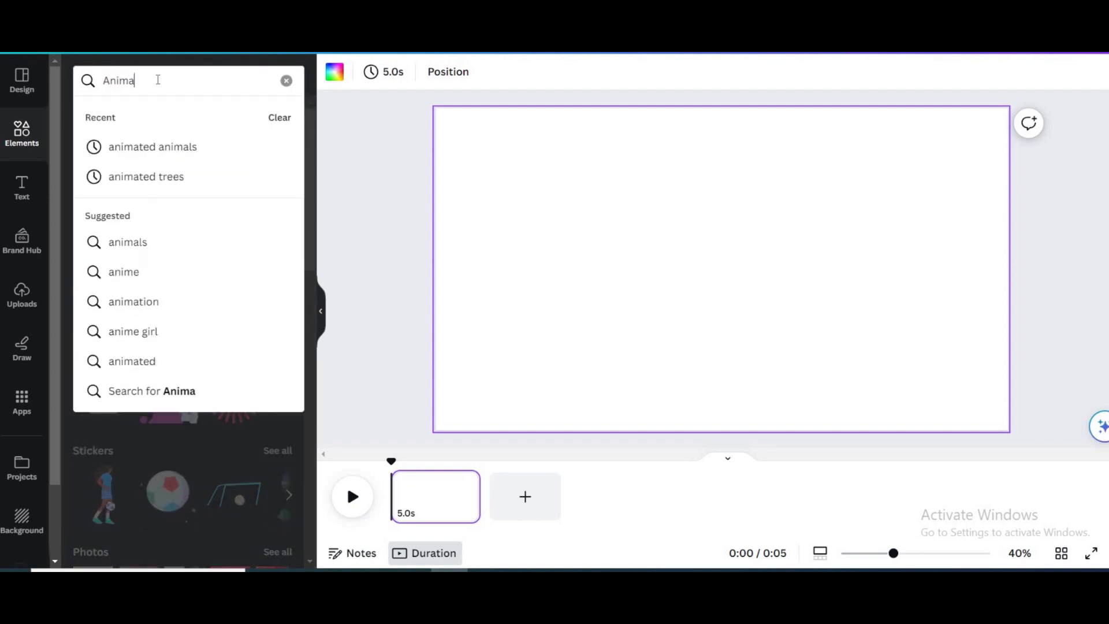
text(tion)
key(Return)
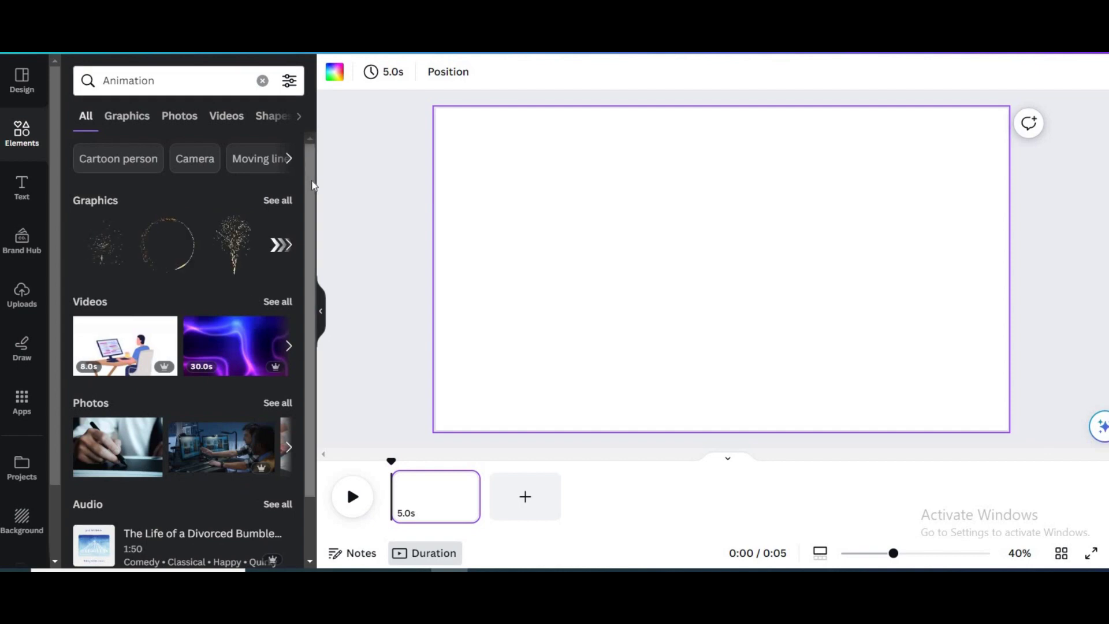
scroll(311, 188, down, 1)
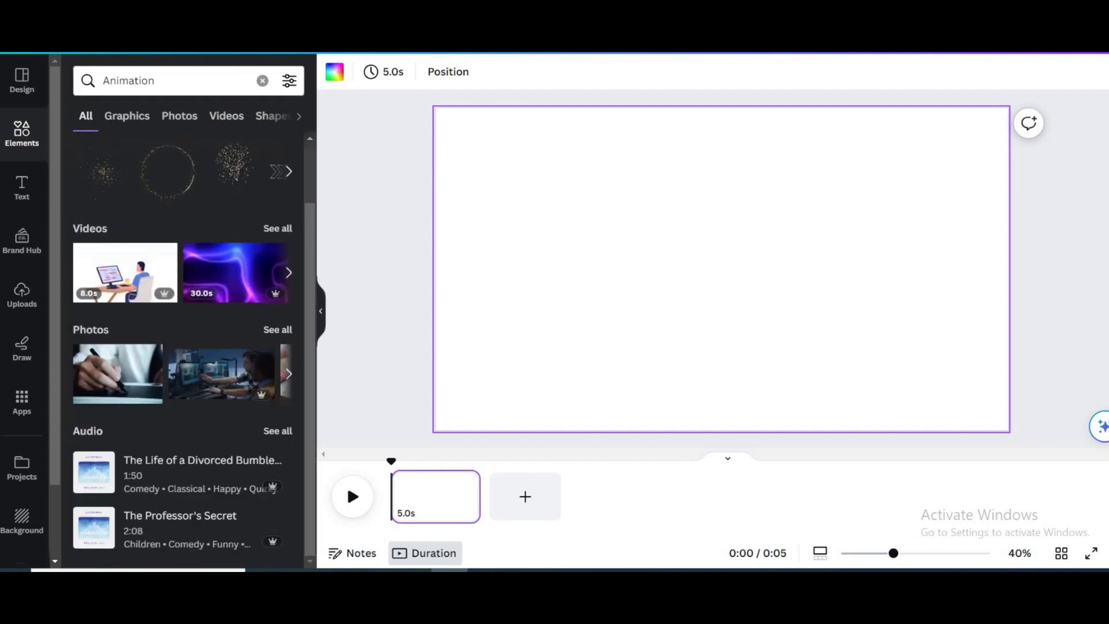
click(291, 227)
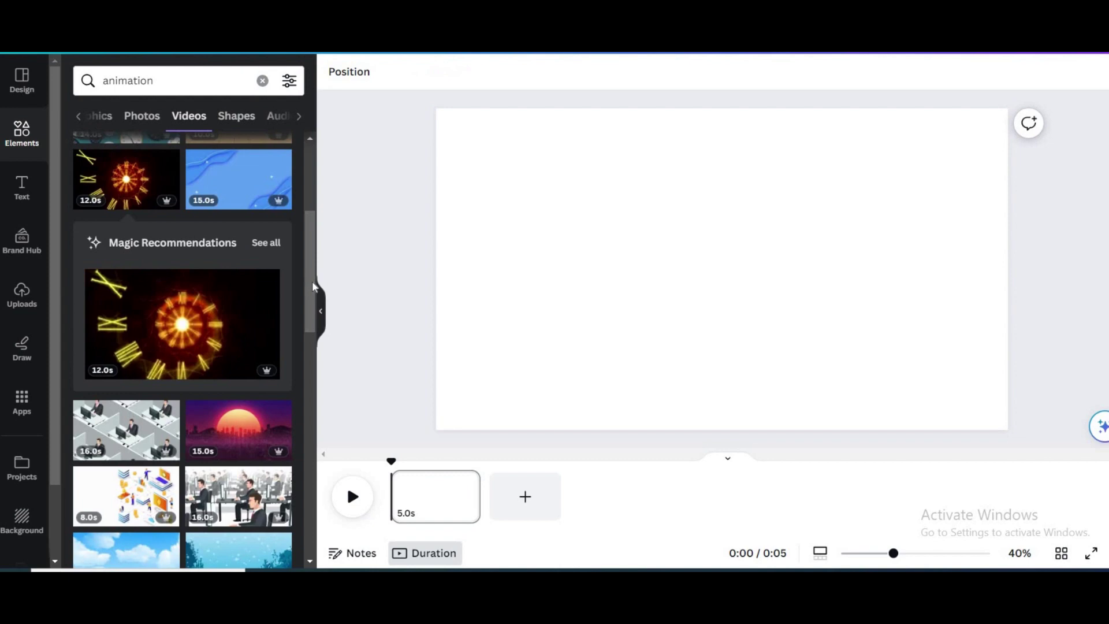
scroll(315, 330, down, 2)
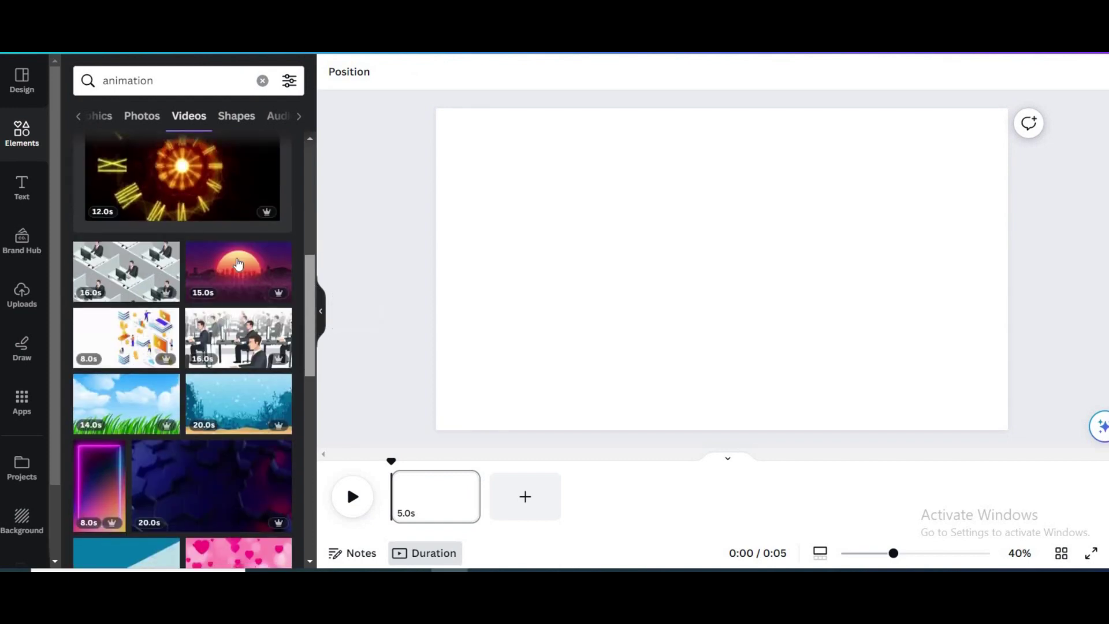
click(232, 262)
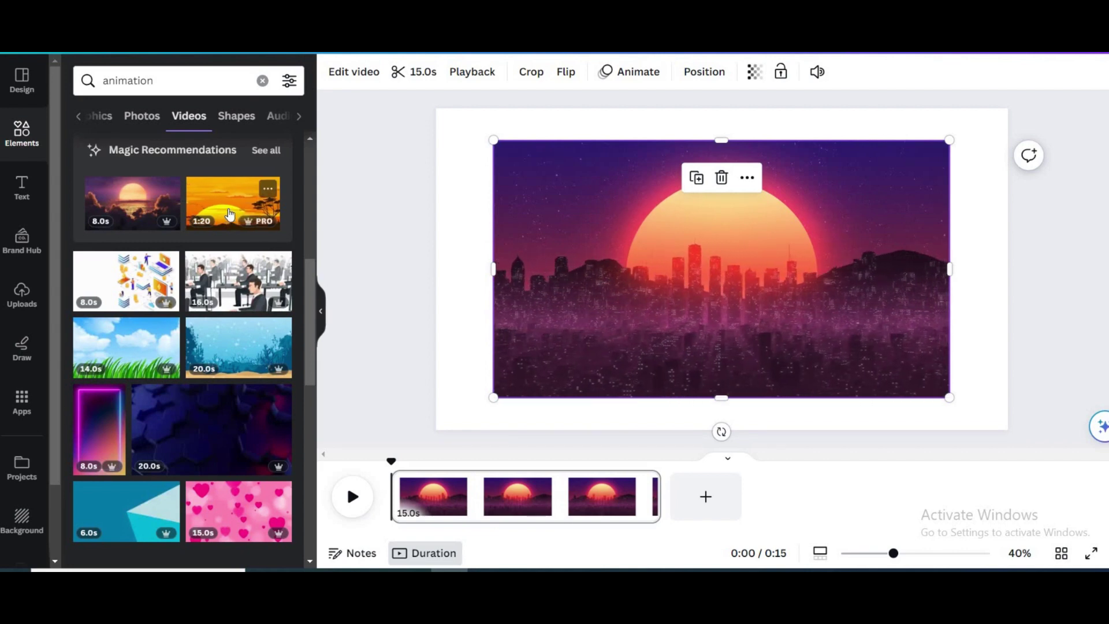
Drop the savanna sunset clip onto the page video and enlarge it to cover the page.
drag(229, 214, 641, 323)
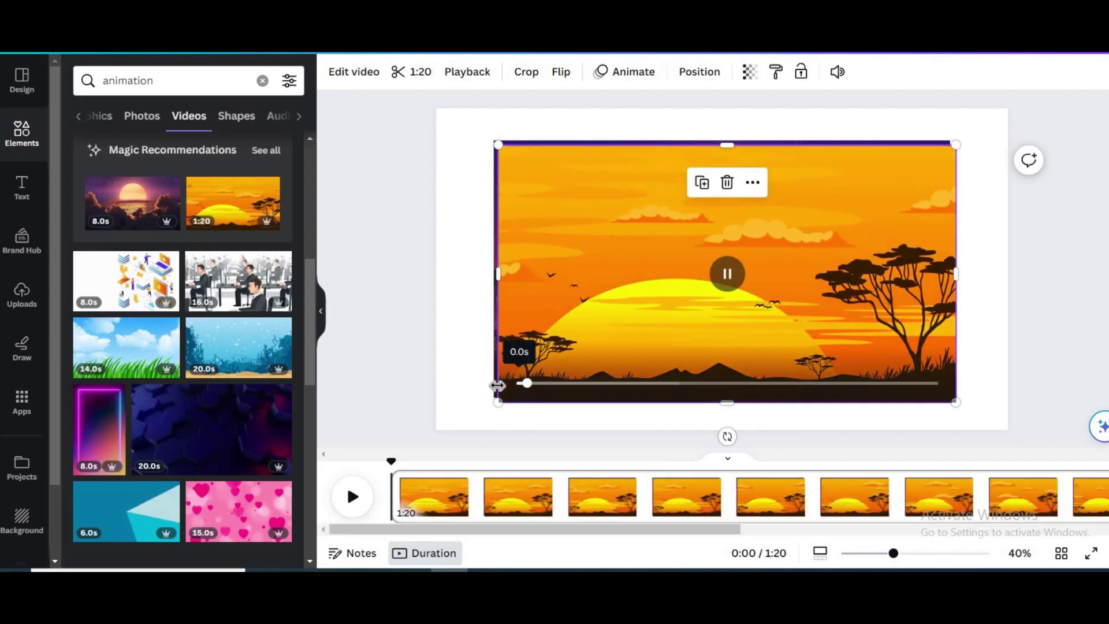
drag(493, 384, 487, 383)
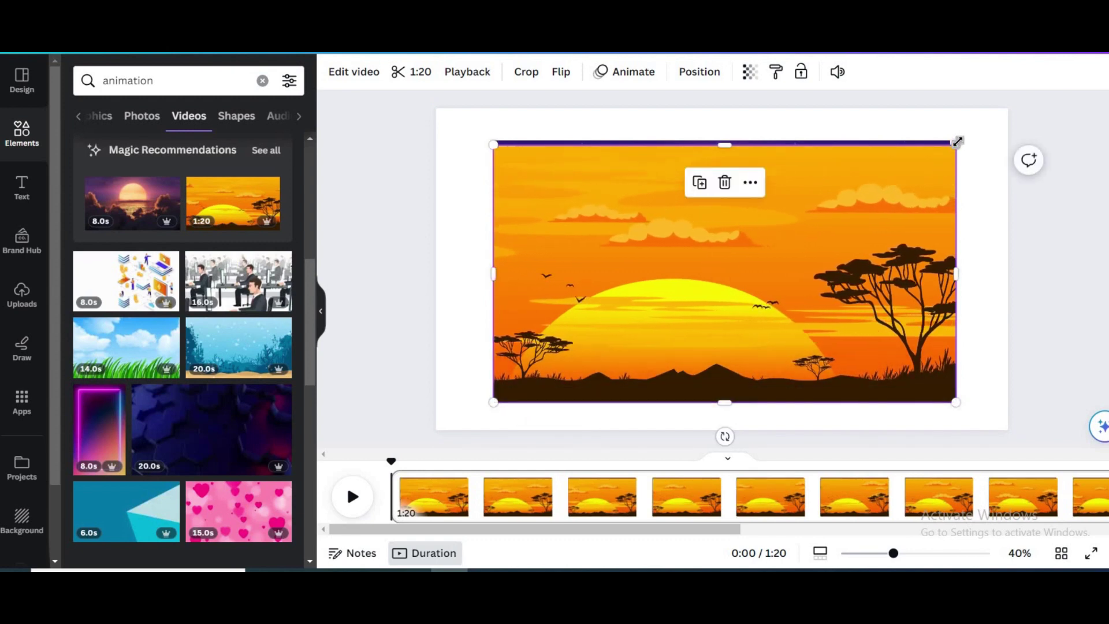
drag(957, 139, 950, 146)
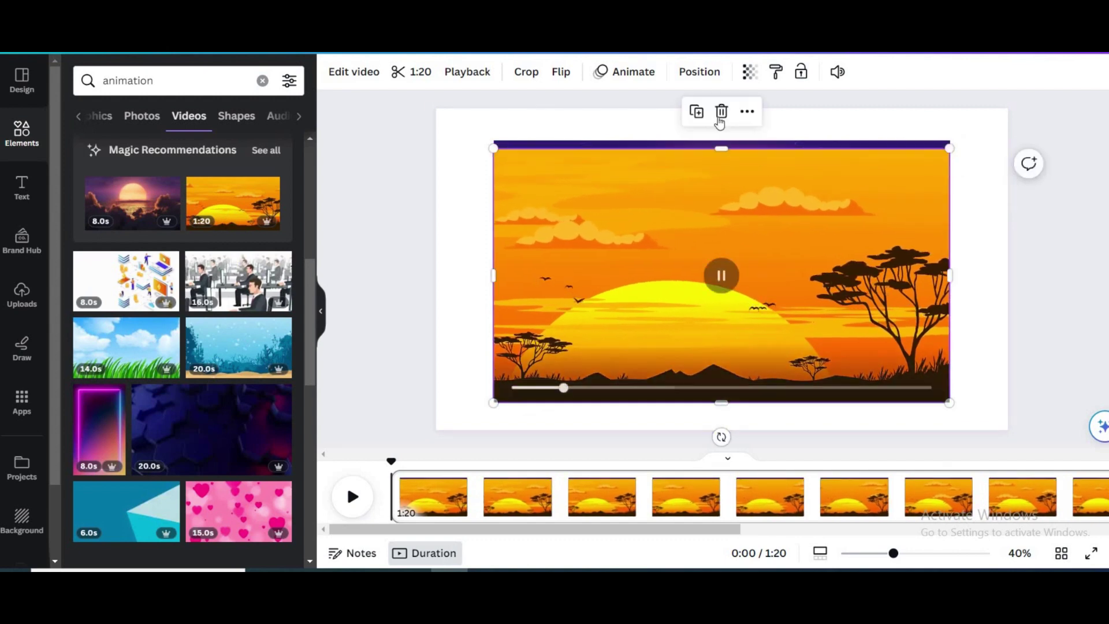
Delete the purple city-sunset video and add the savanna sunset clip to the blank page.
click(722, 112)
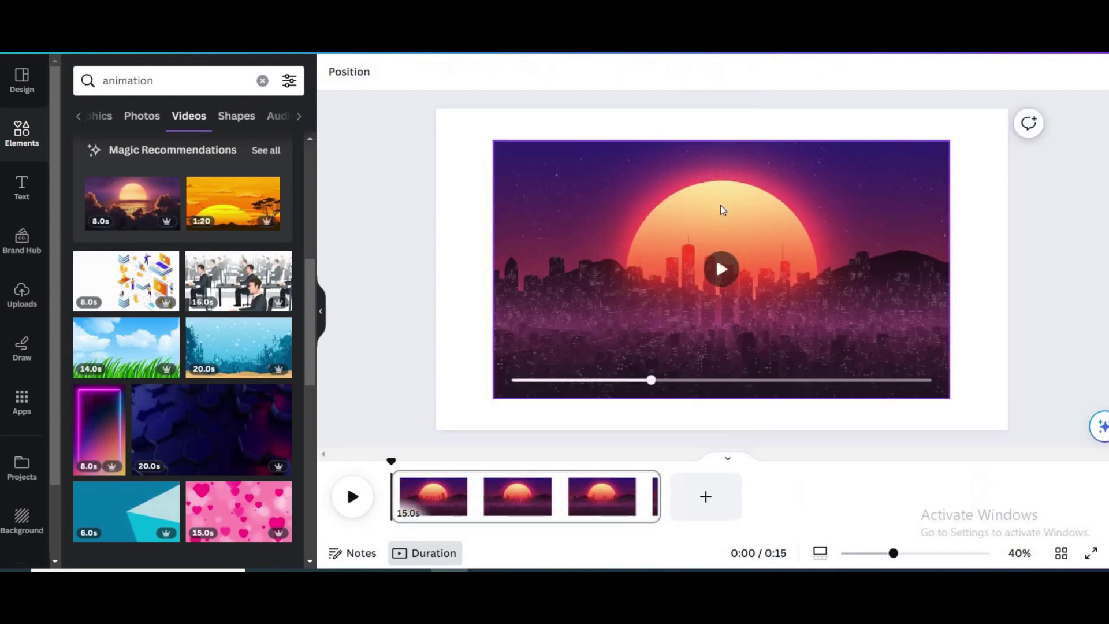
click(721, 209)
key(Delete)
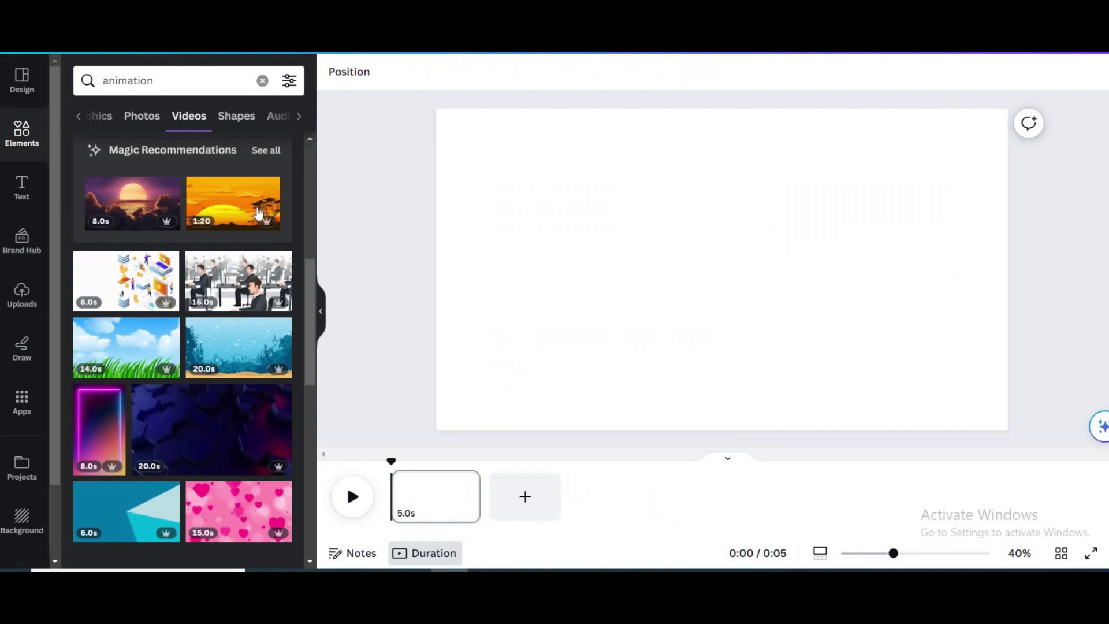
click(267, 211)
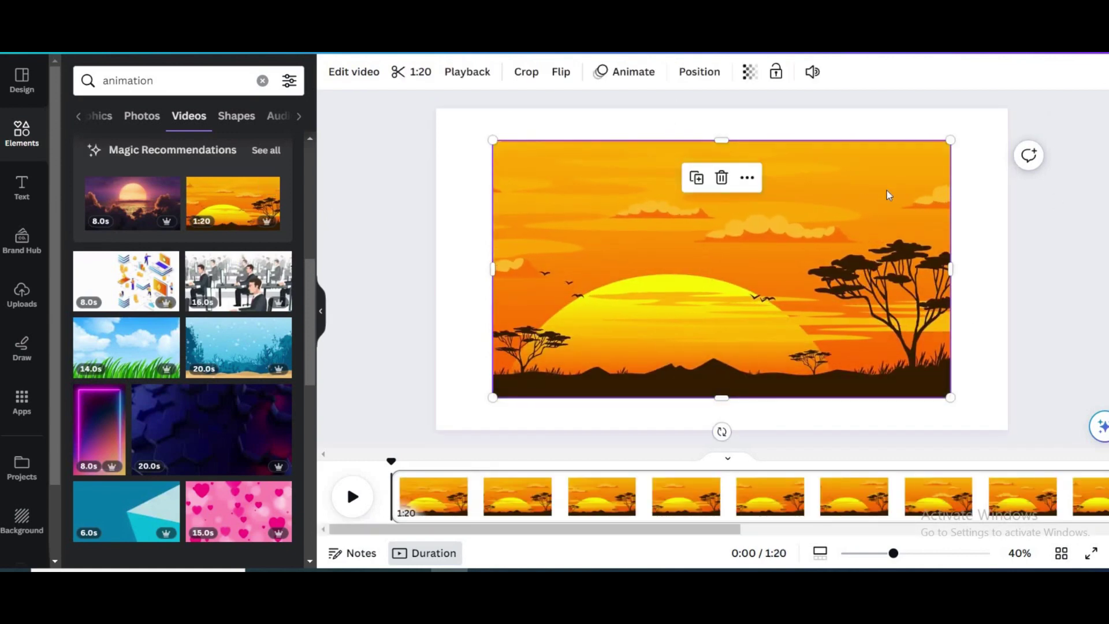
Set the savanna sunset video as the page background from its right-click menu.
right_click(845, 204)
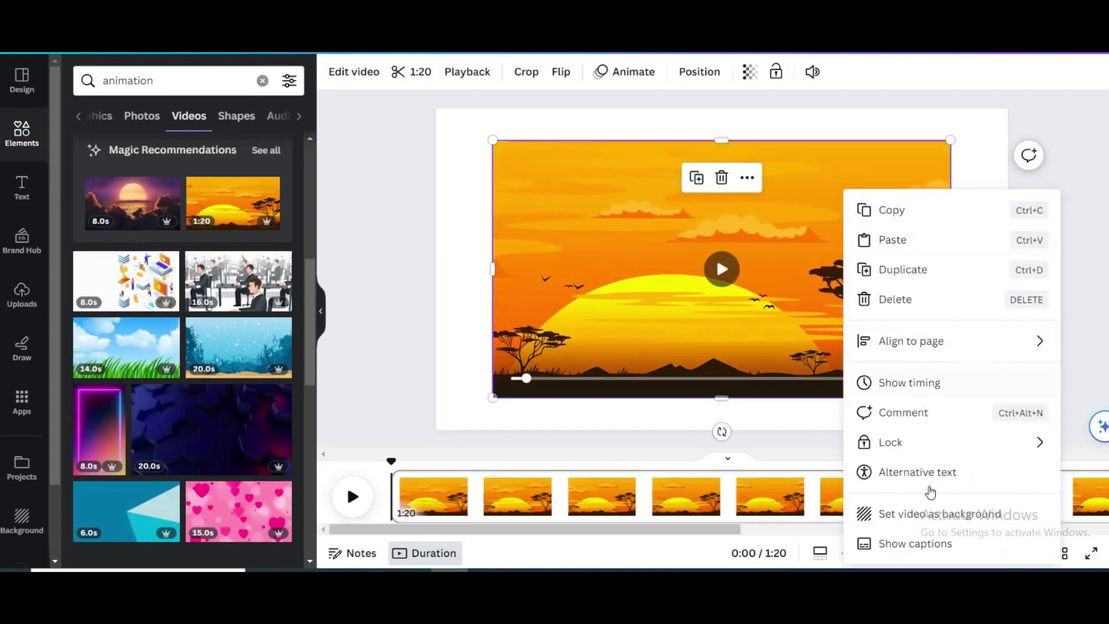
mouse_move(721, 268)
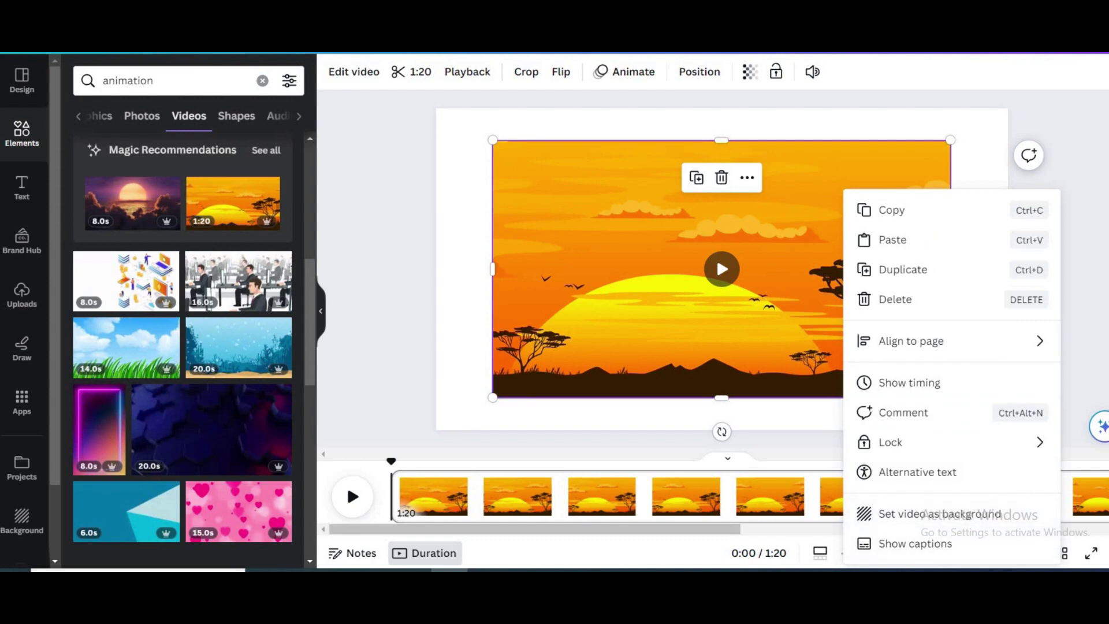
click(941, 541)
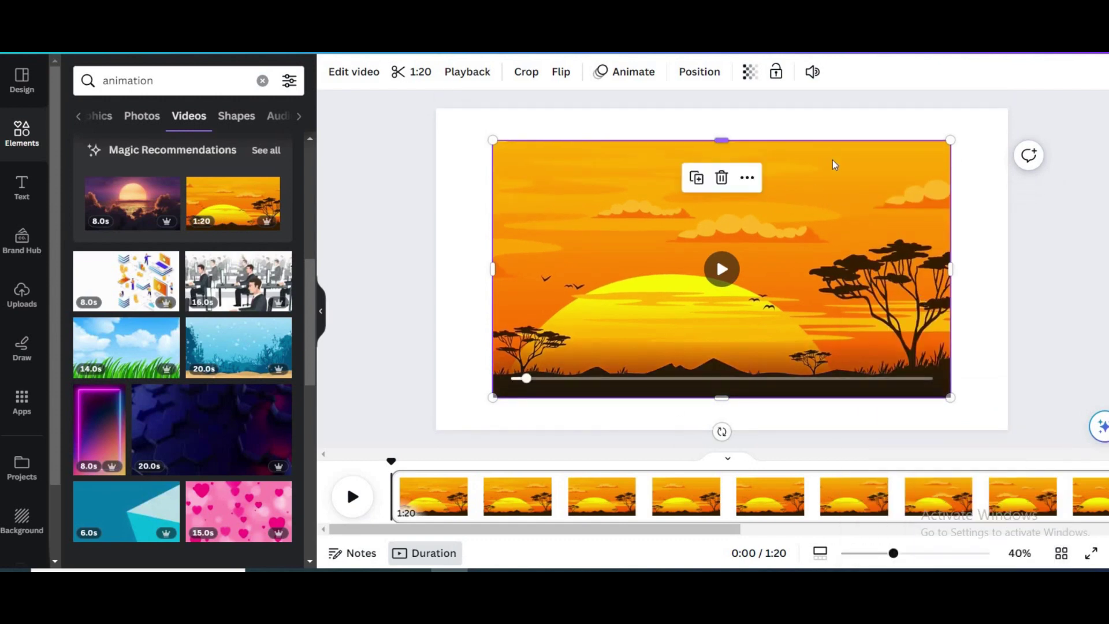
right_click(829, 376)
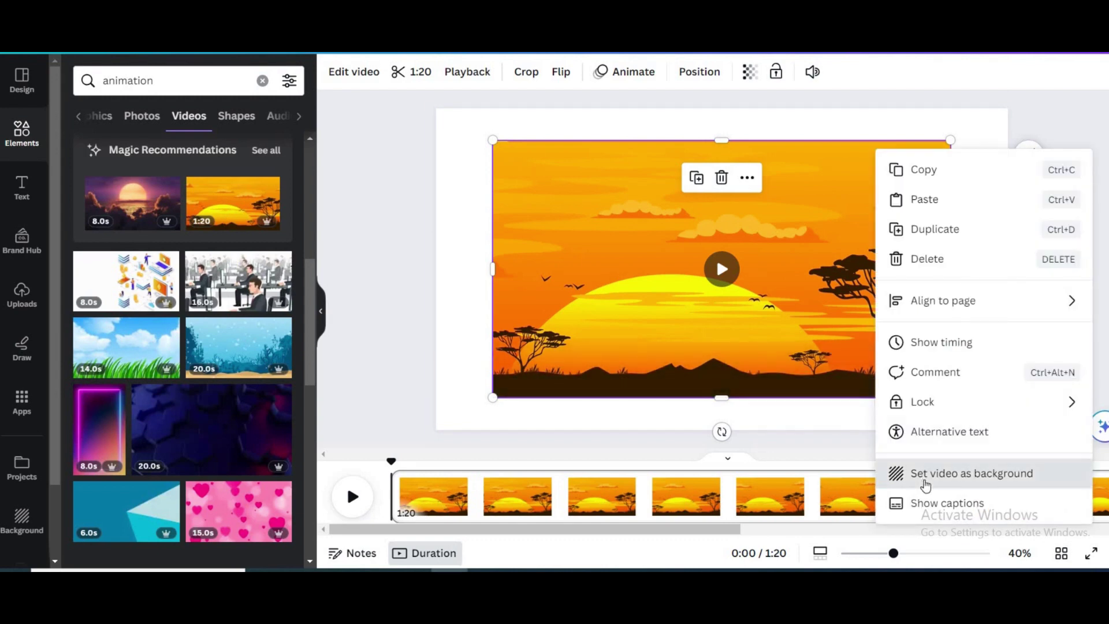
click(925, 475)
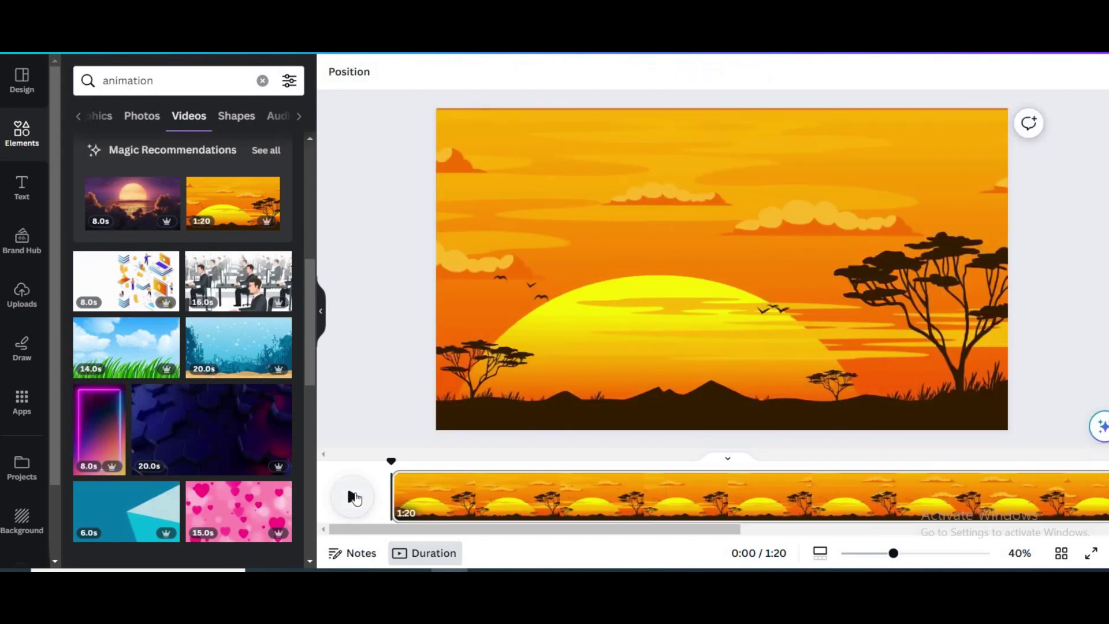
Preview the savanna background design, then download it from Share as an MP4 video.
click(354, 496)
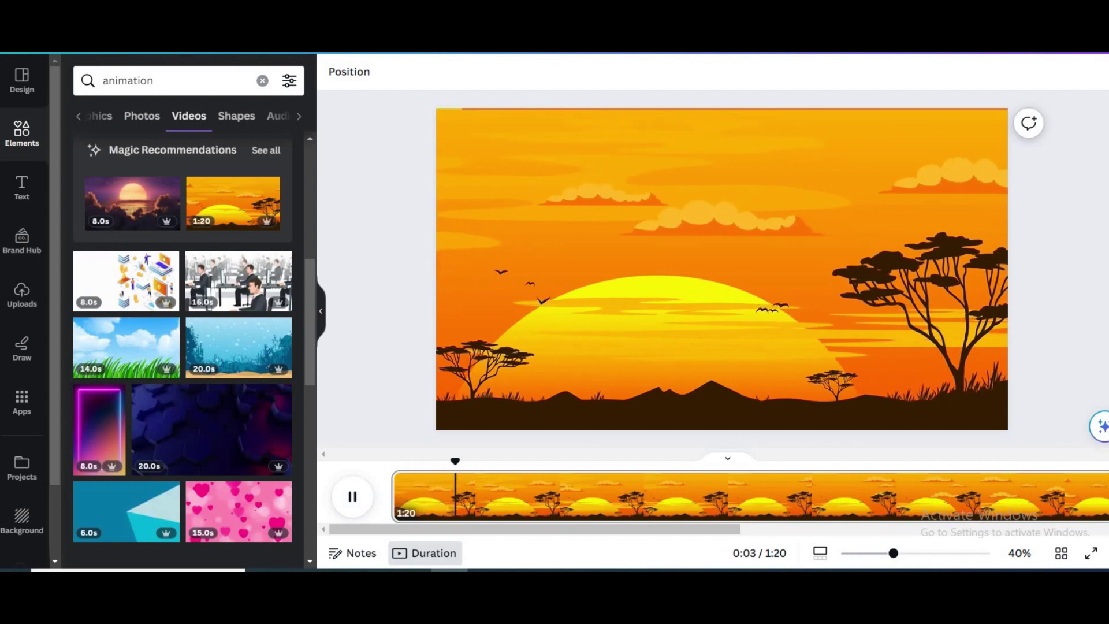
key(space)
click(1040, 34)
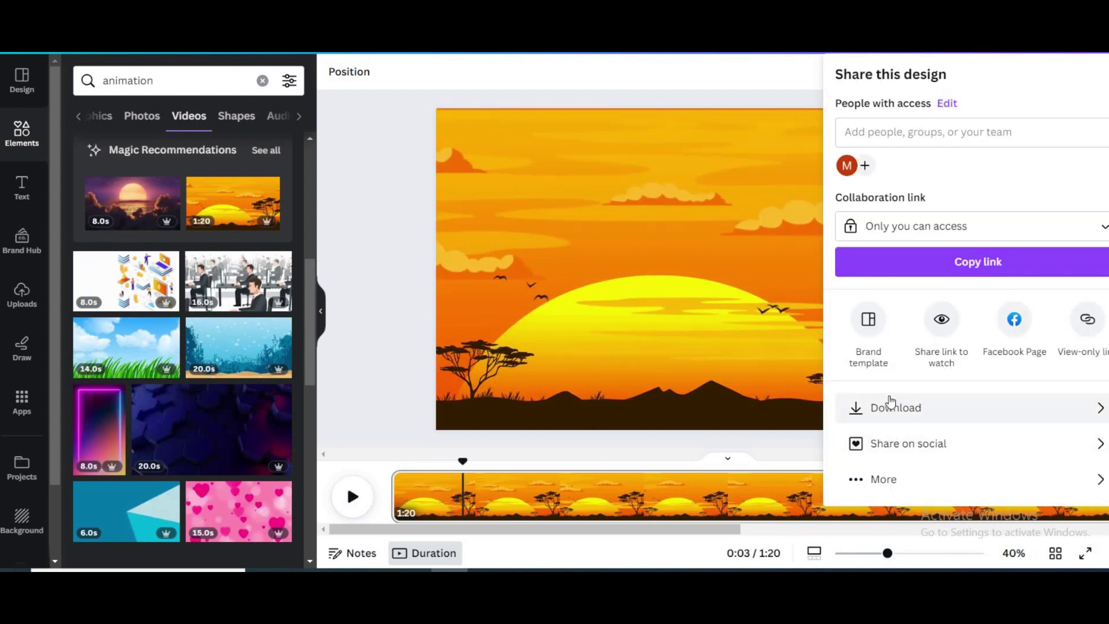
click(890, 406)
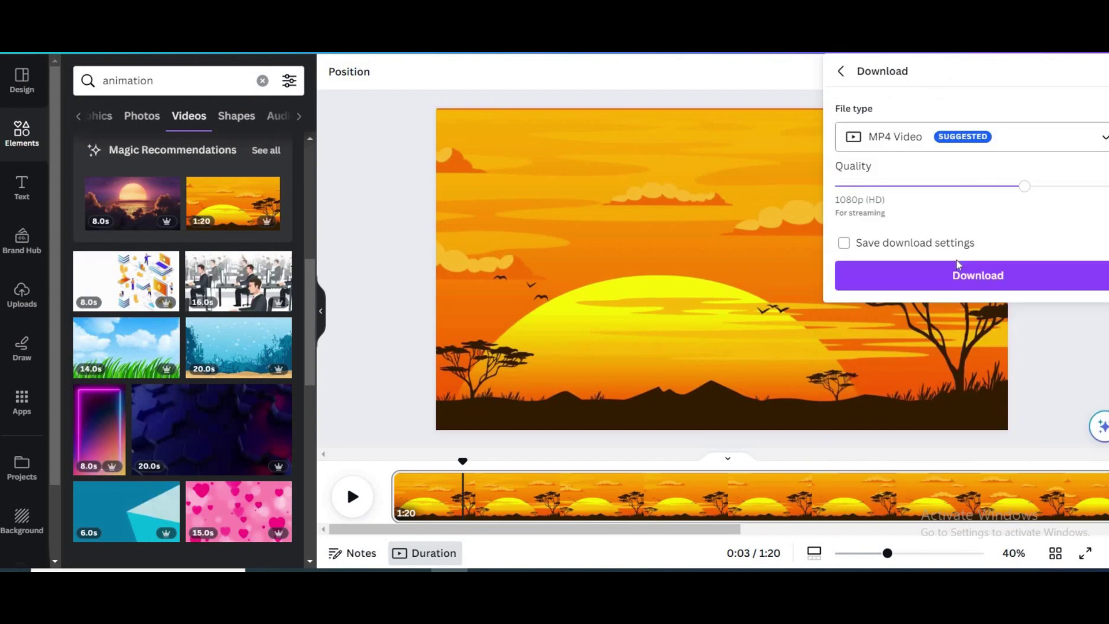
click(944, 282)
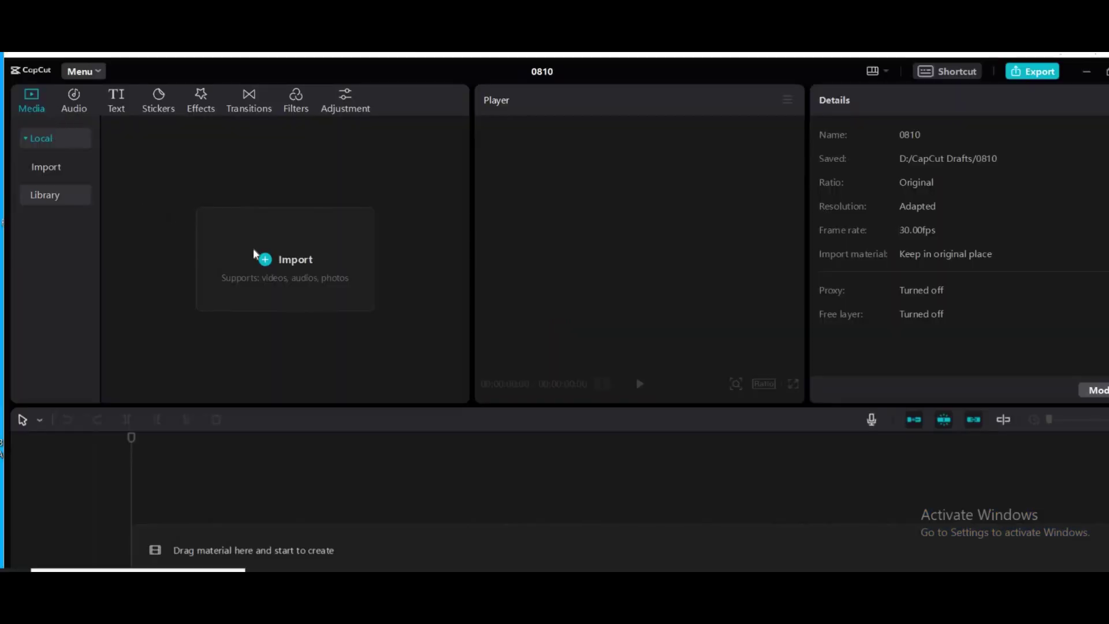
Import the 'Untitled design (38)' savanna sunset video into CapCut's media panel.
click(272, 273)
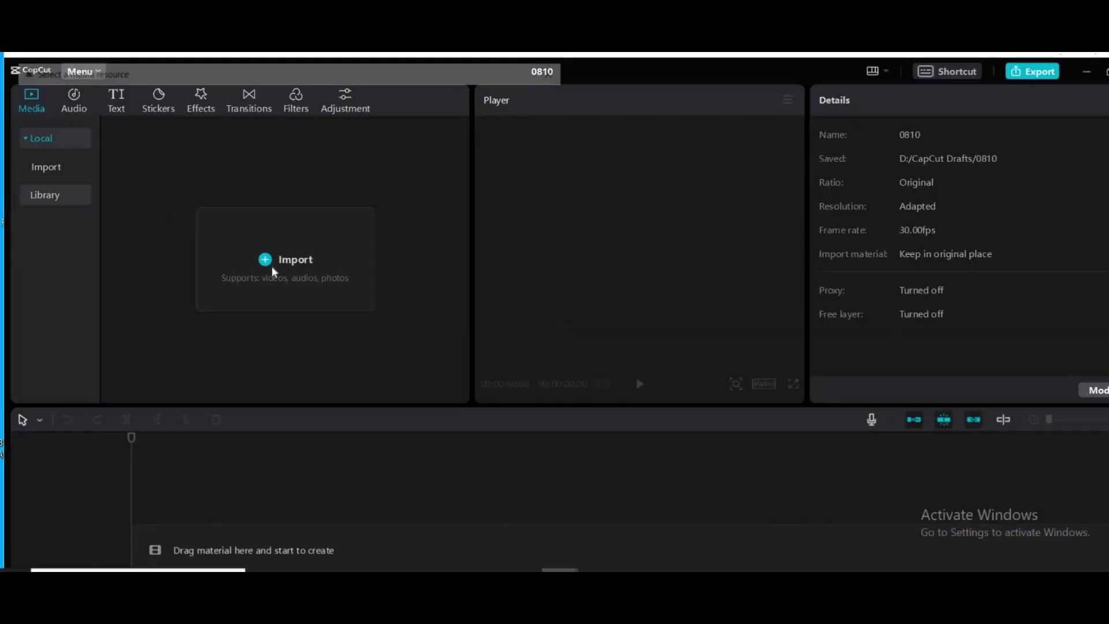
click(227, 184)
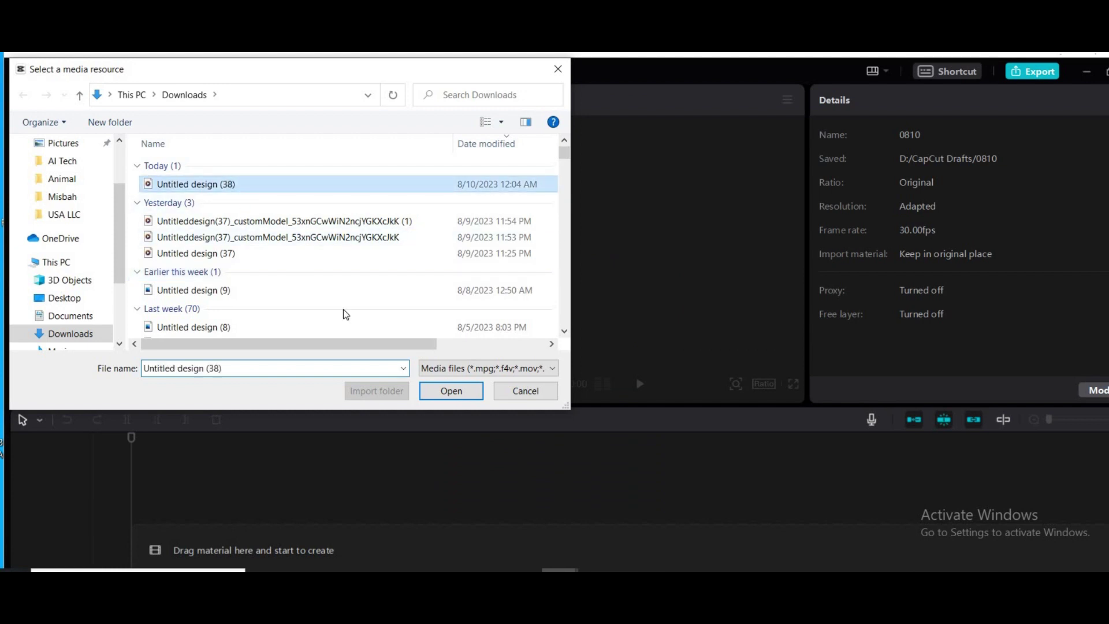
click(442, 392)
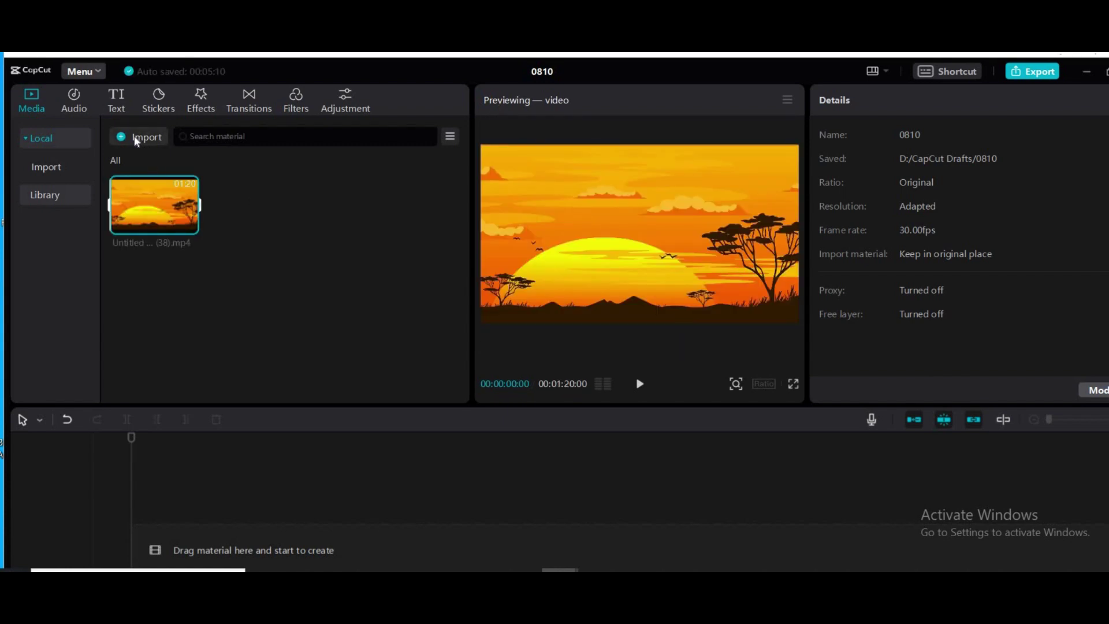
Import the green-screen jogger video and add the savanna sunset clip to the timeline.
click(138, 137)
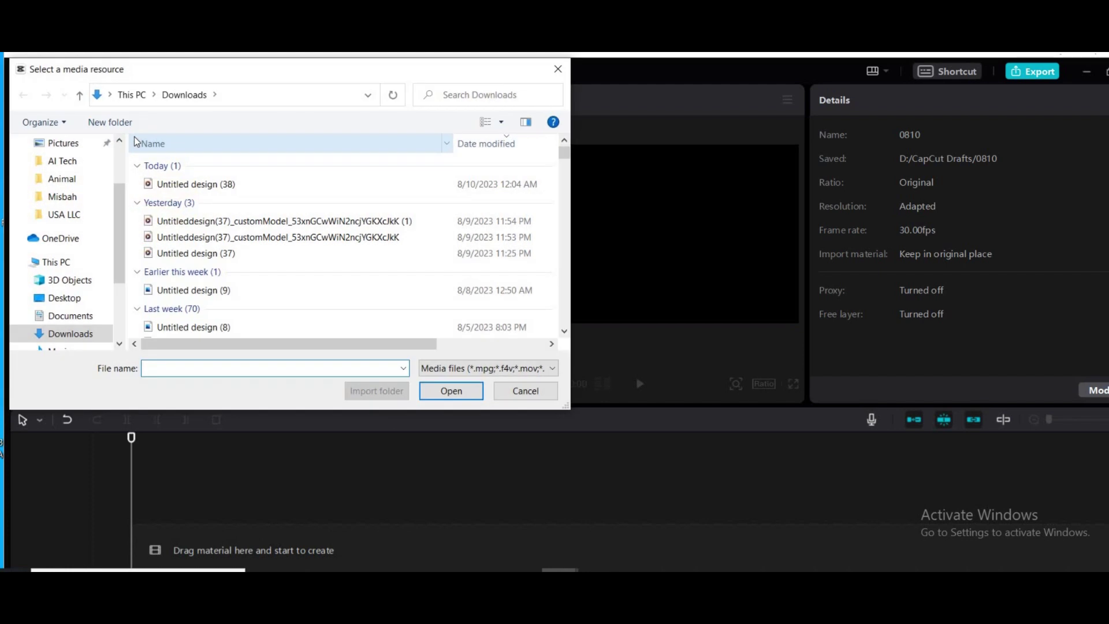
click(183, 225)
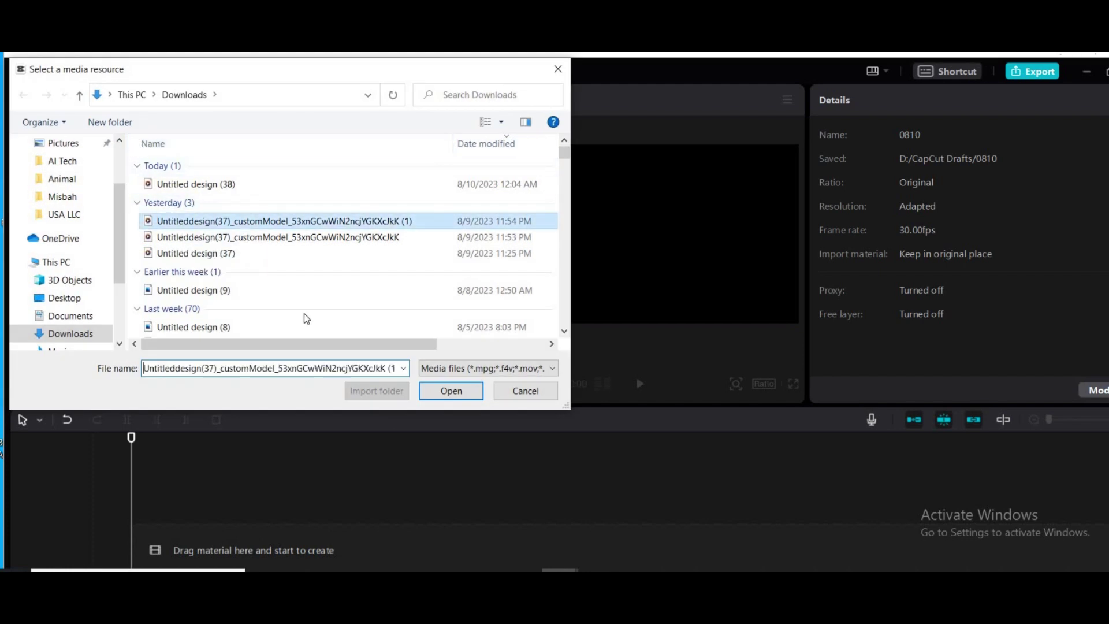
click(430, 395)
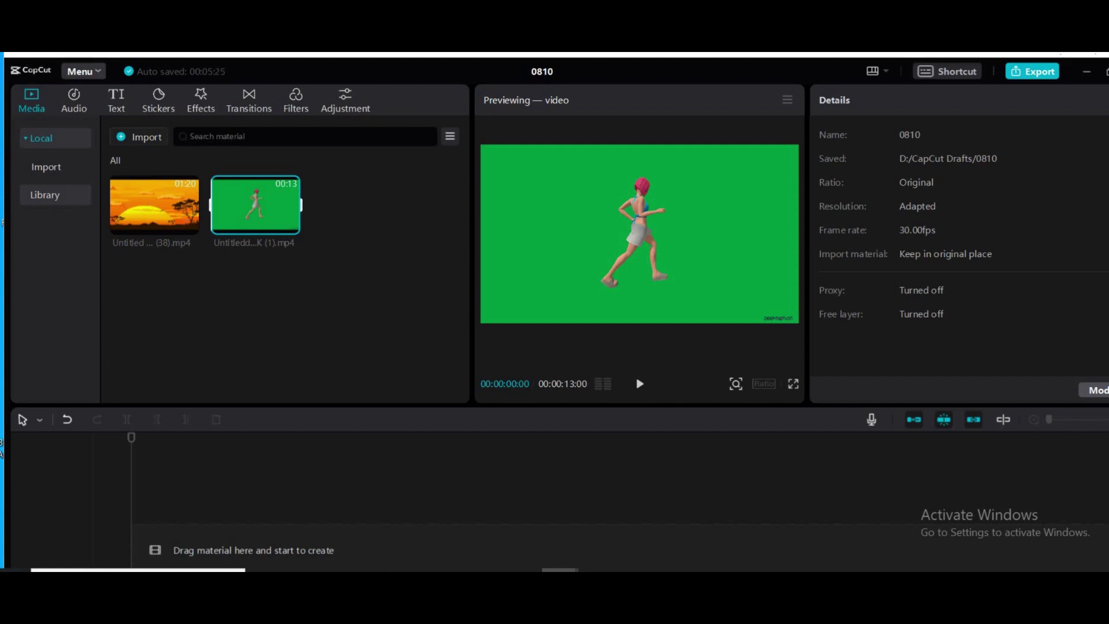
click(189, 218)
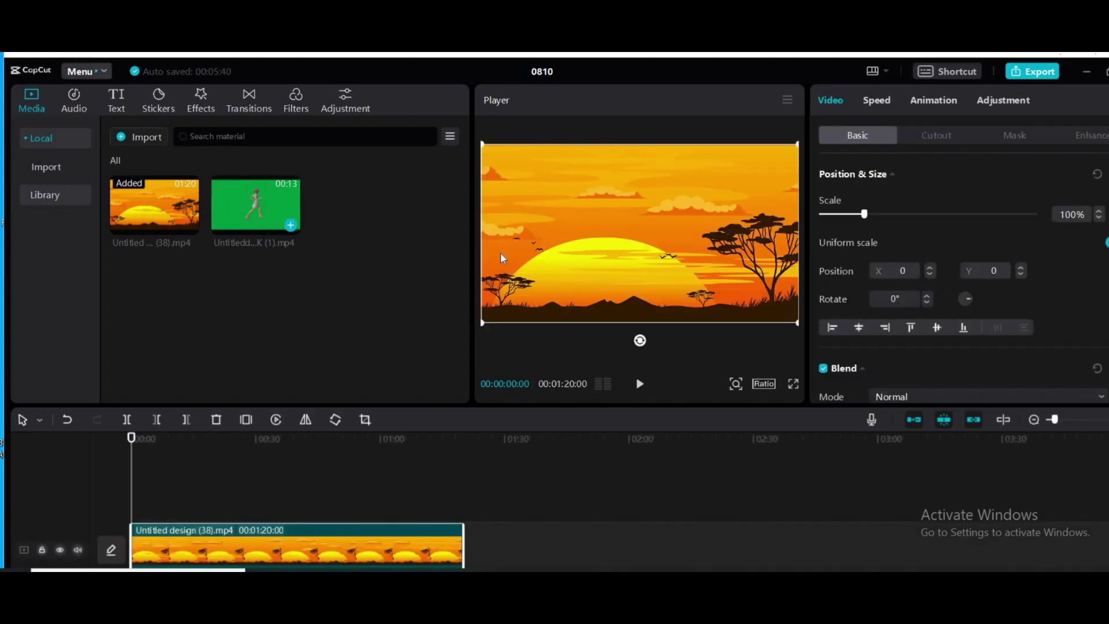
Layer the green-screen jogger clip above the sunset, scaled to 35% at the lower left.
mouse_move(256, 209)
mouse_down()
mouse_move(554, 263)
mouse_move(516, 290)
mouse_move(233, 217)
mouse_move(191, 494)
mouse_move(137, 497)
mouse_up()
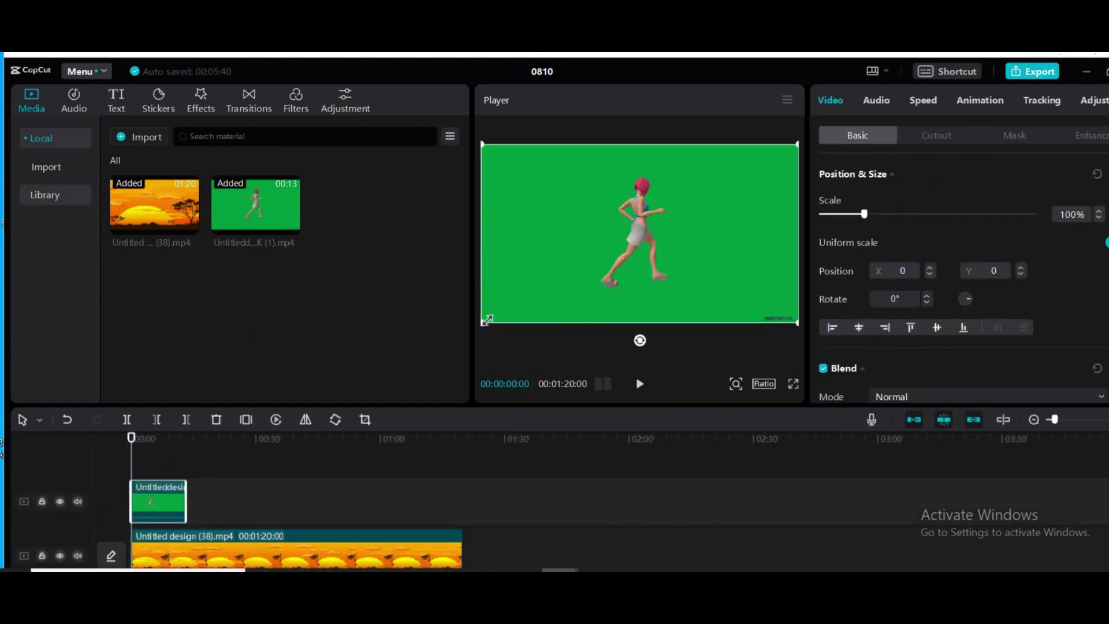
drag(487, 319, 575, 270)
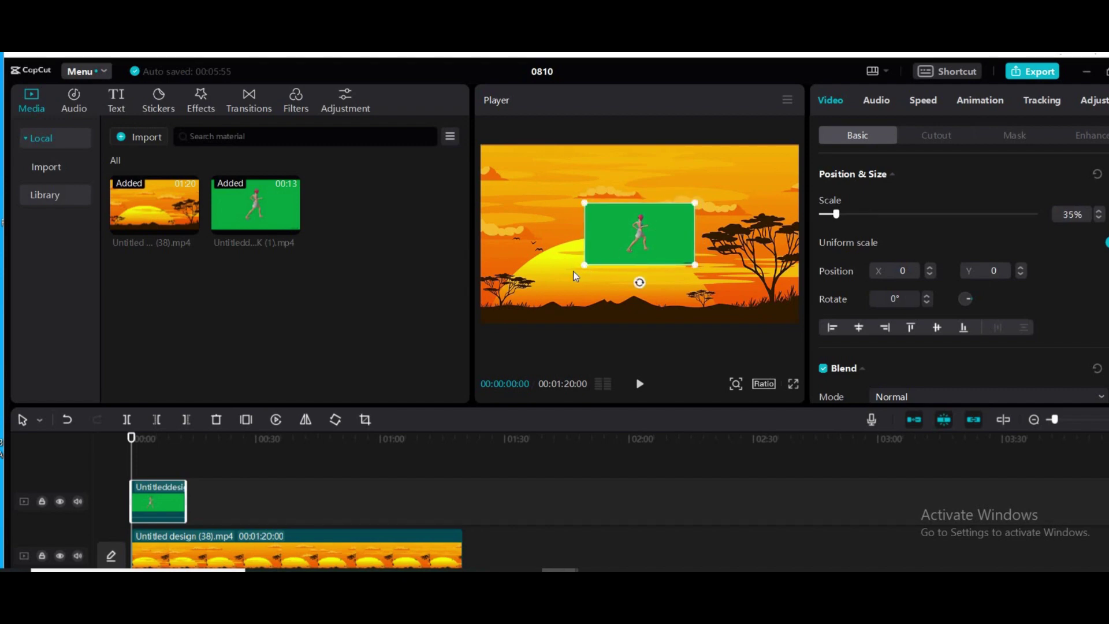
drag(657, 233, 553, 291)
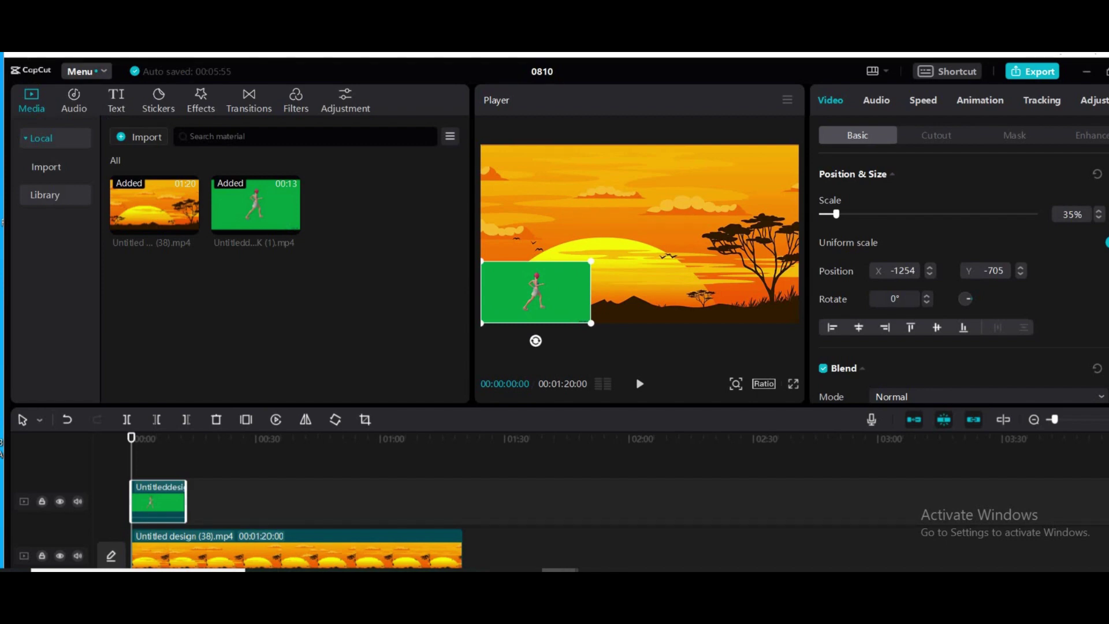
click(936, 136)
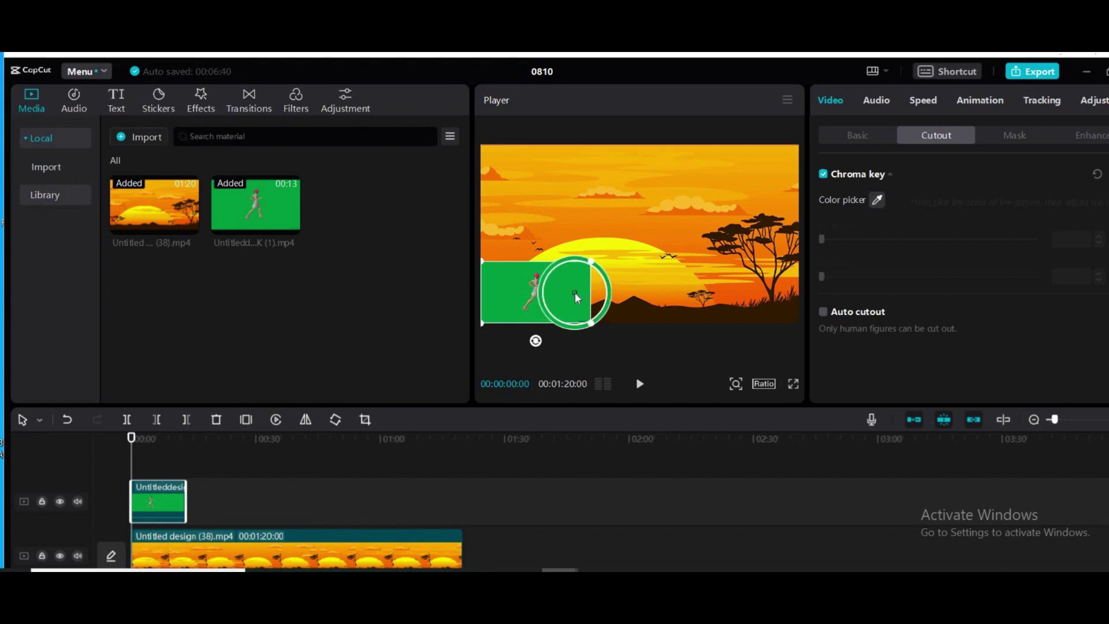
Key out the jogger's green backdrop by sampling it with the chroma key color picker.
click(575, 298)
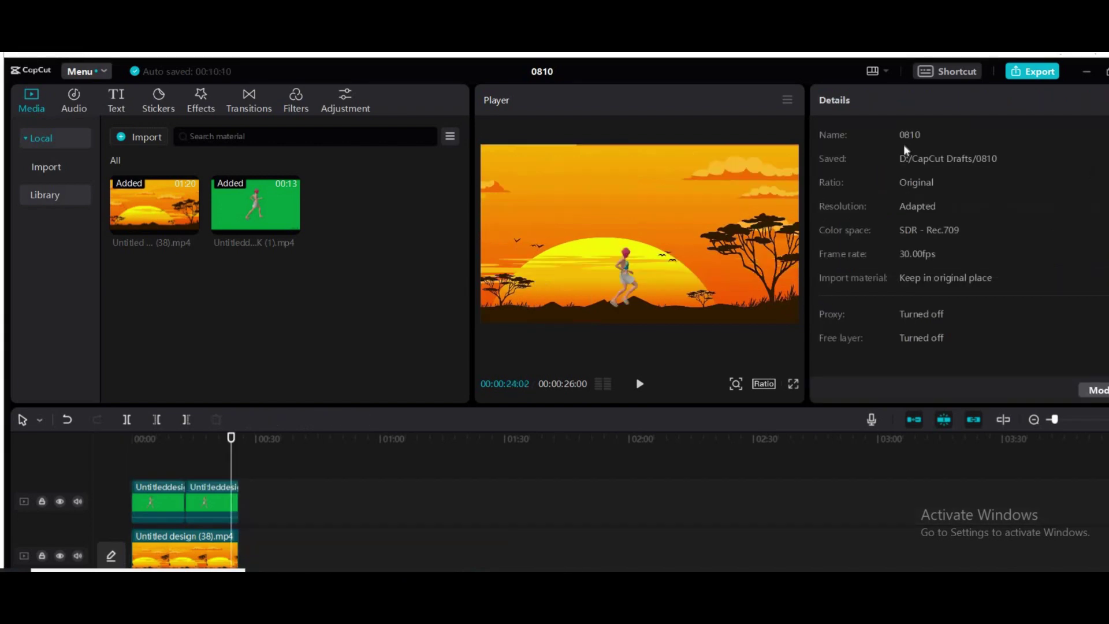
Export the composite as 1080P H.264 MP4 titled 'Animated Video'.
click(1030, 73)
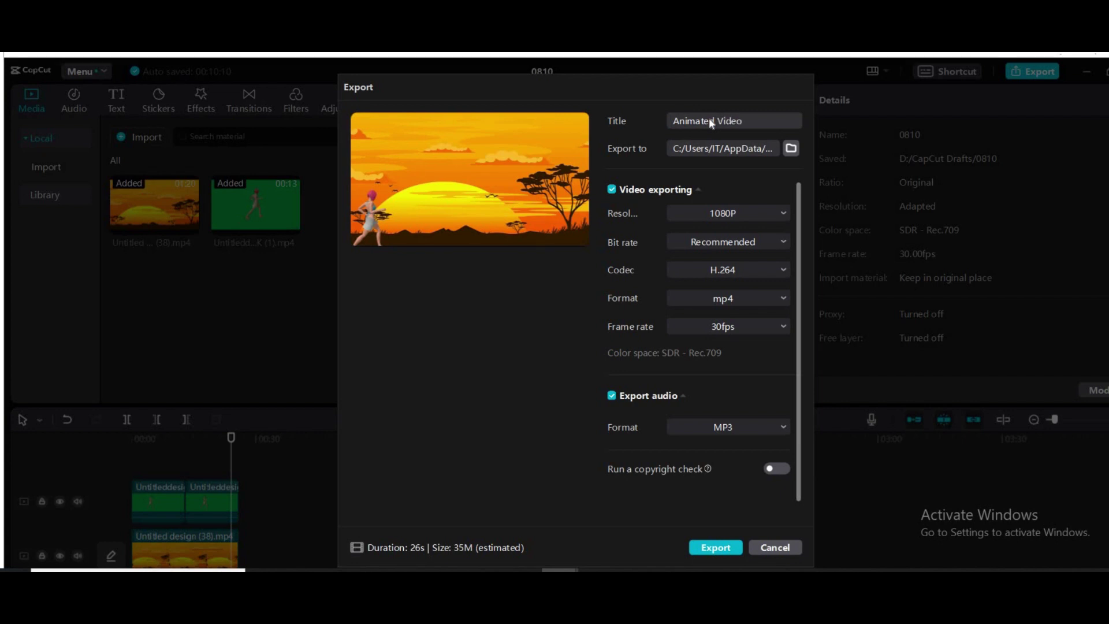
click(716, 547)
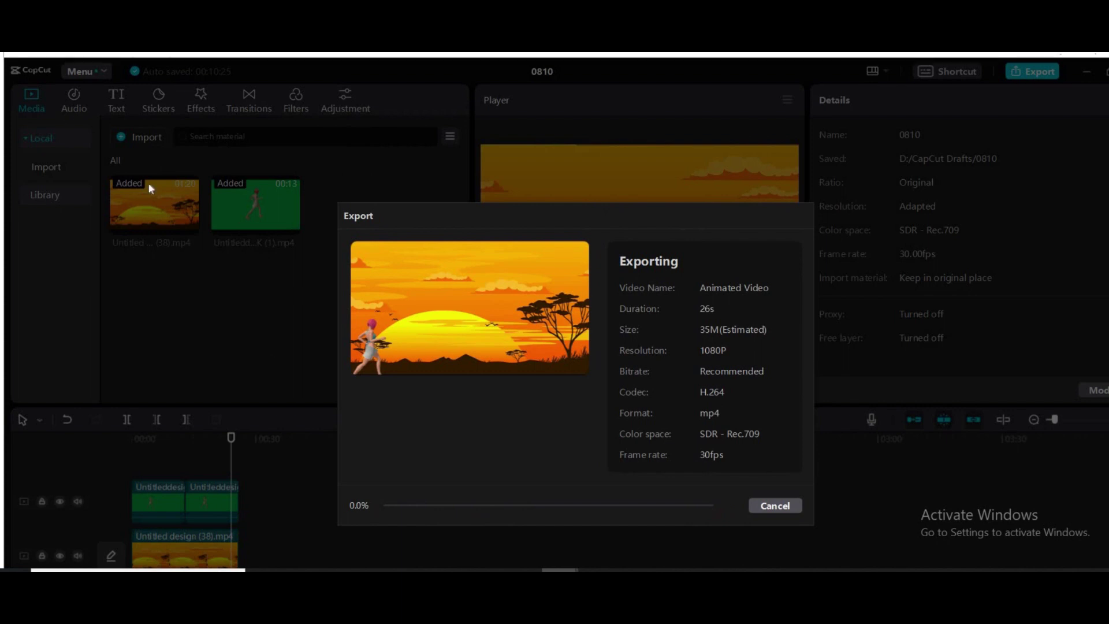